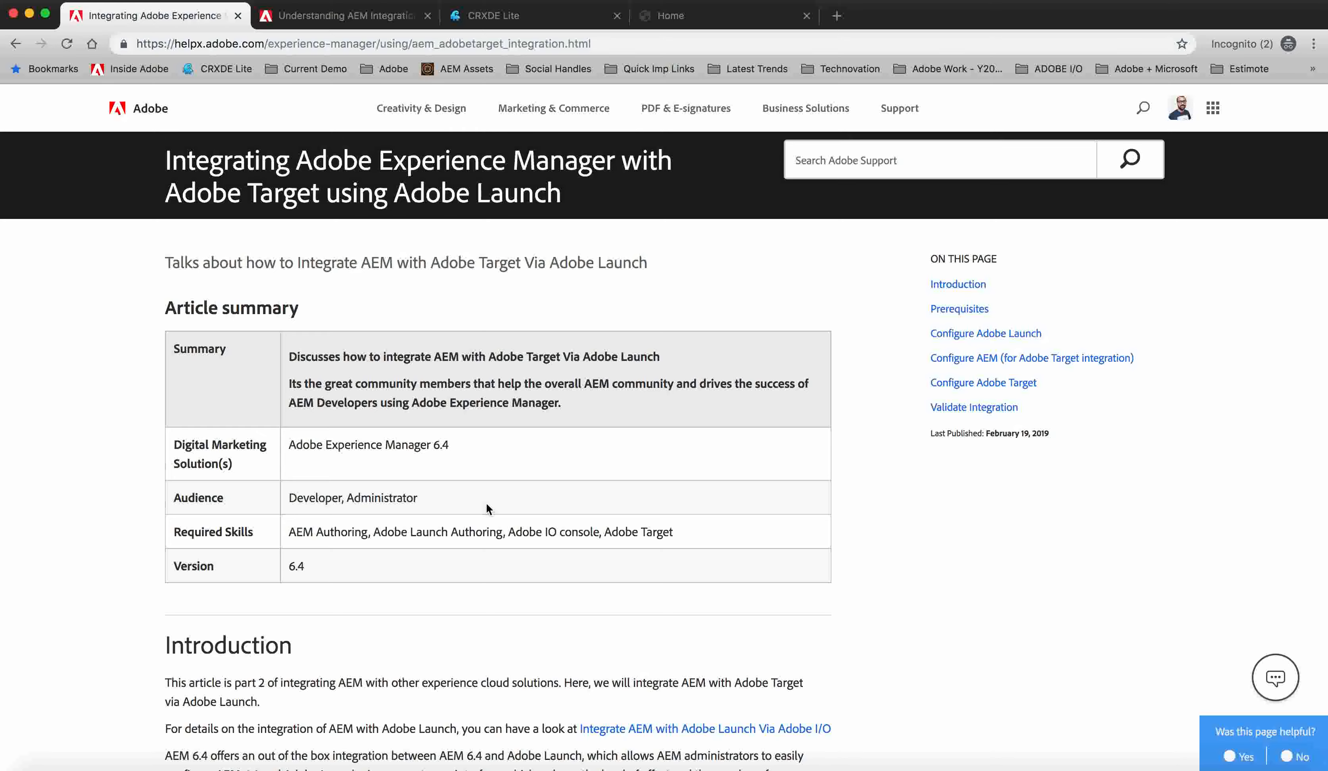
Read through the integration article's introduction, prerequisites, general steps and property creation instructions.
scroll(486, 504, down, 2)
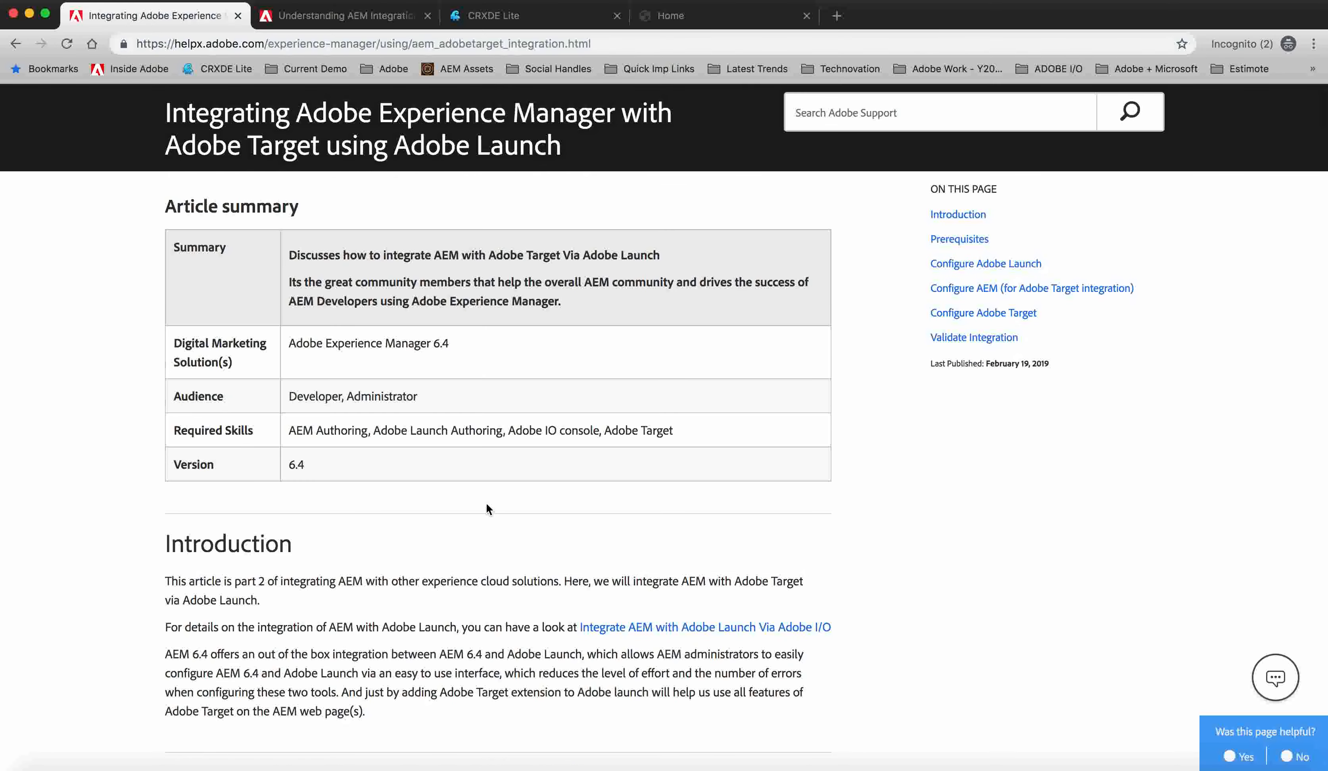
scroll(486, 506, down, 6)
scroll(486, 503, down, 4)
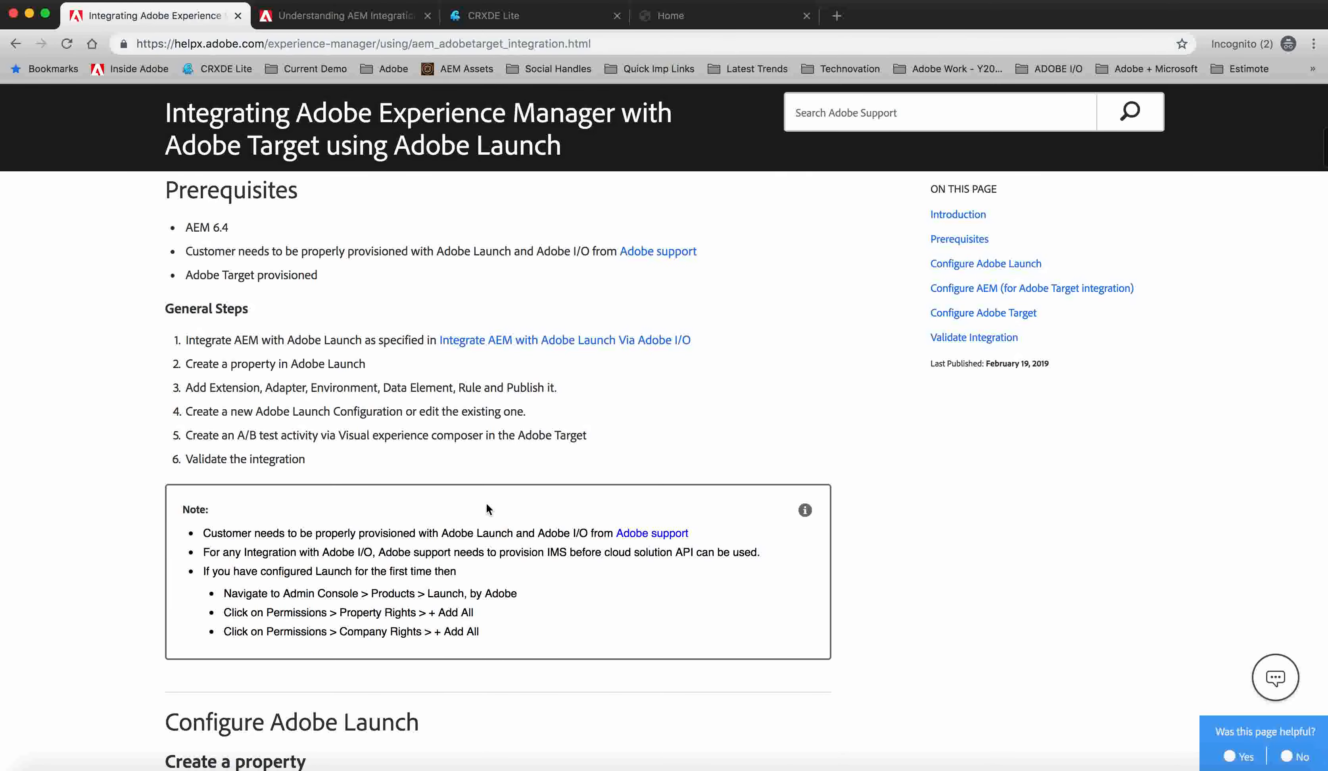
scroll(468, 608, down, 9)
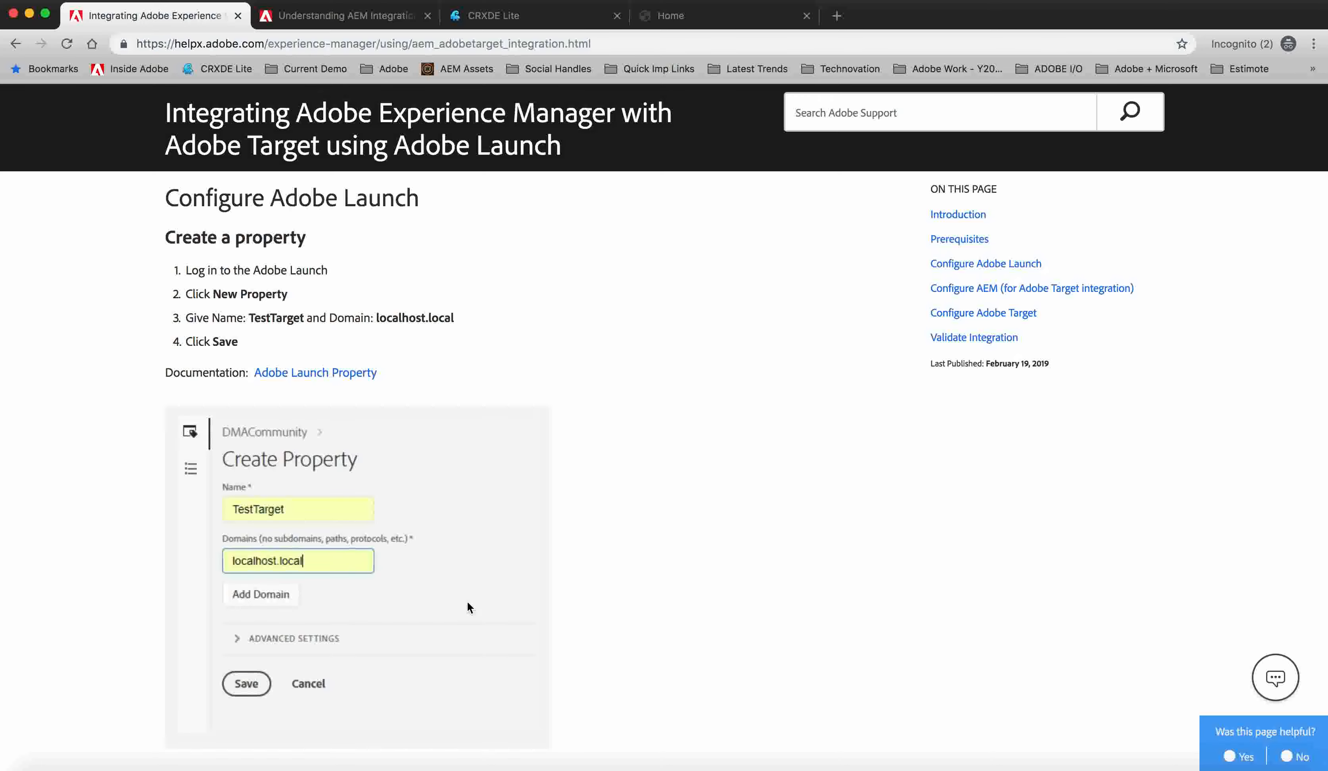
scroll(468, 607, down, 4)
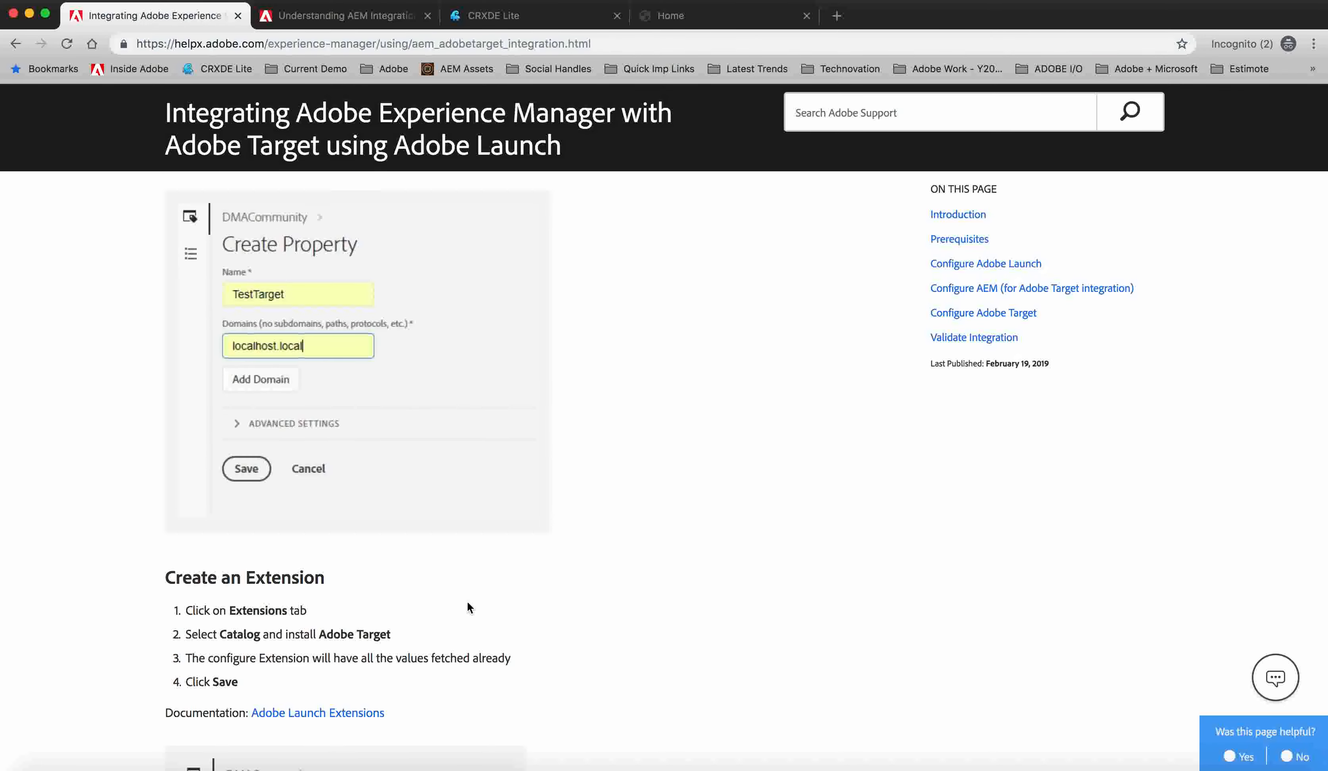
scroll(467, 600, up, 15)
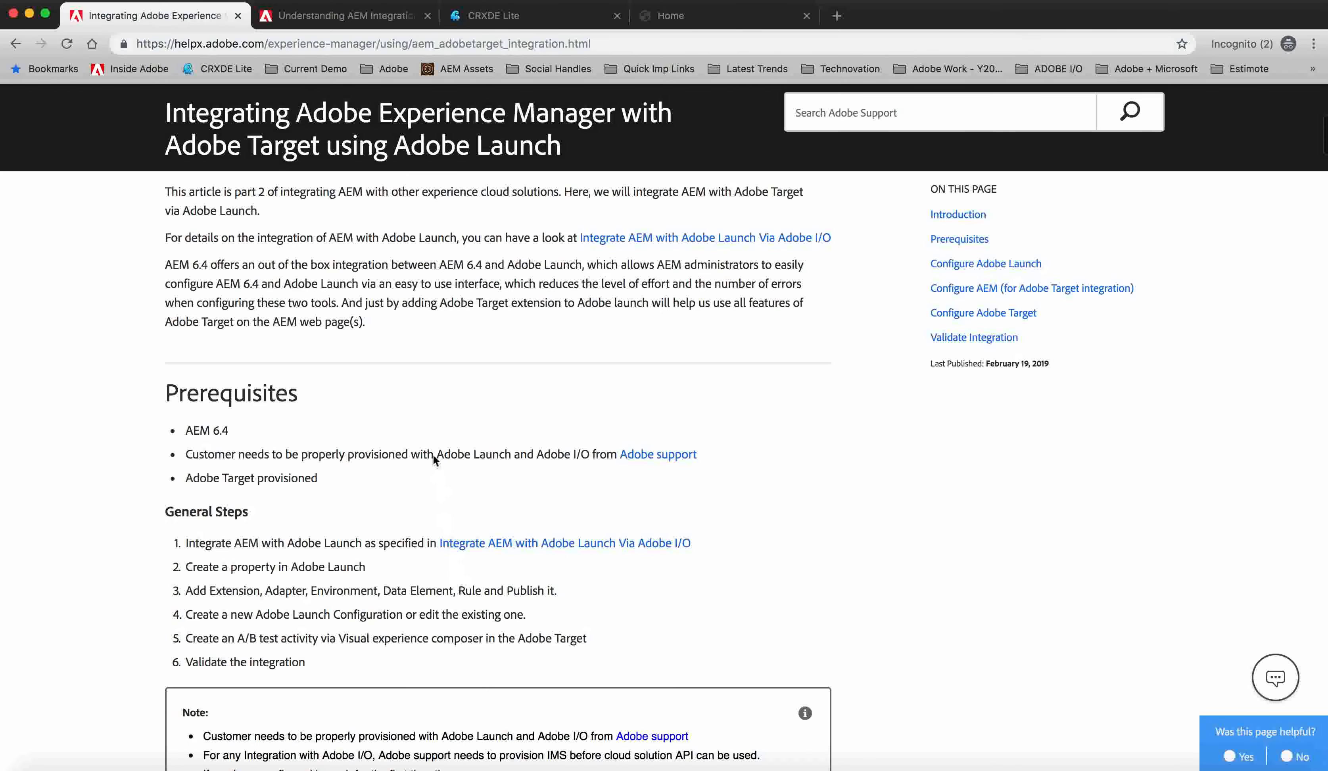
scroll(433, 455, up, 2)
Switch to the Launch property tab and open its Rules and then its Extensions section.
key(ctrl+Tab)
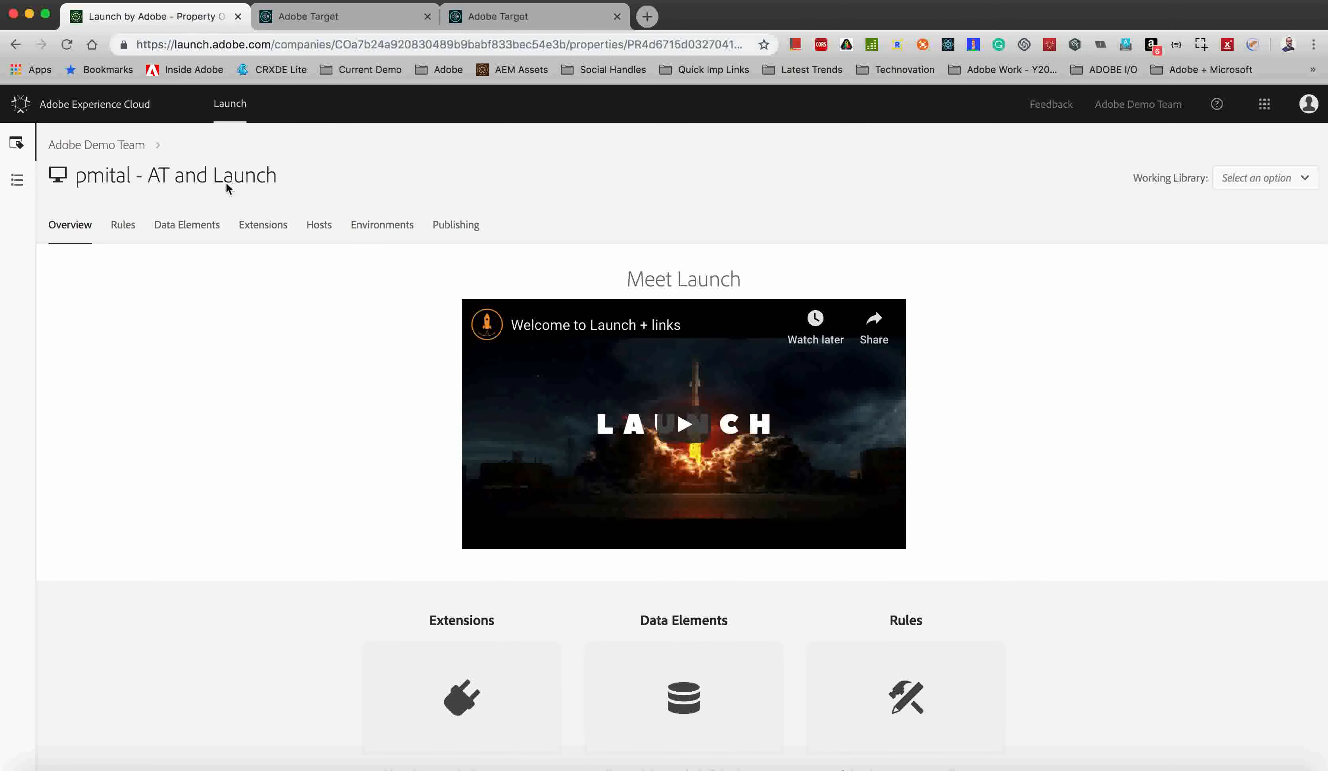
click(119, 232)
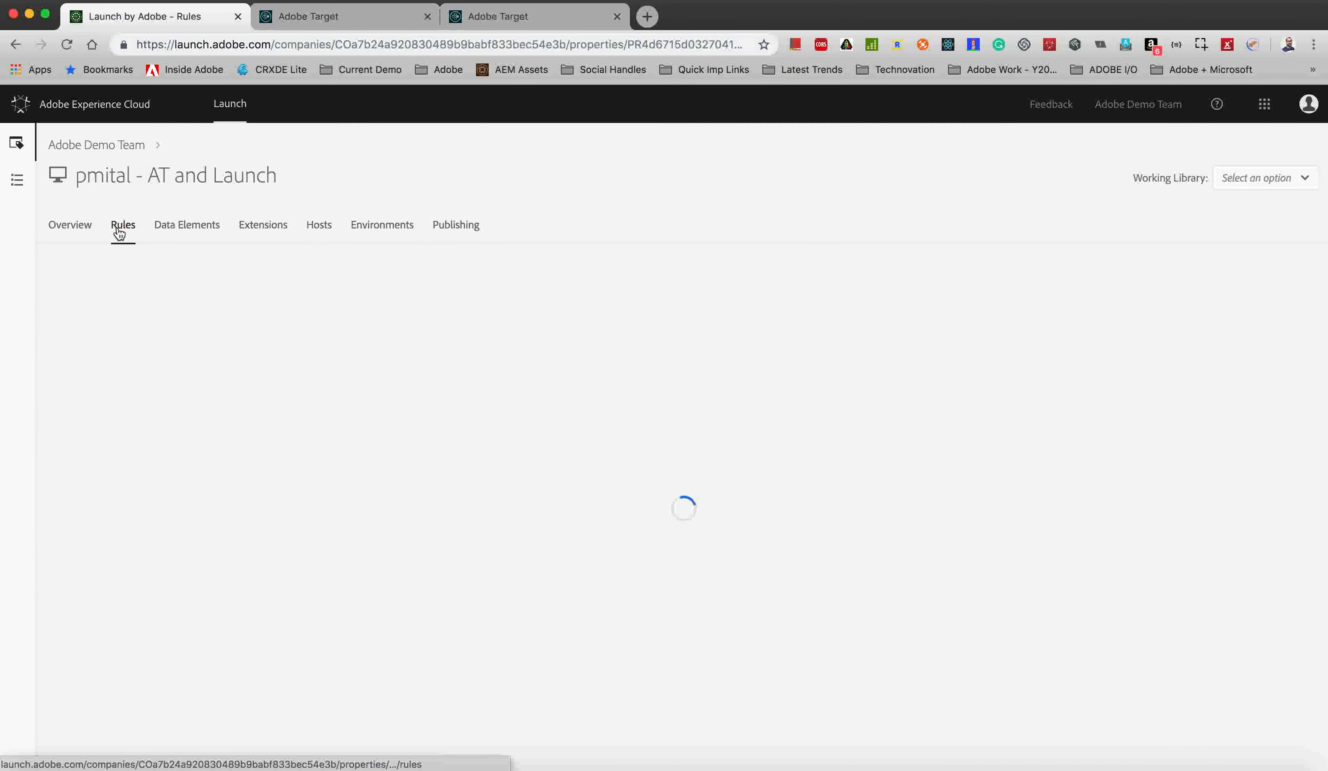
click(272, 232)
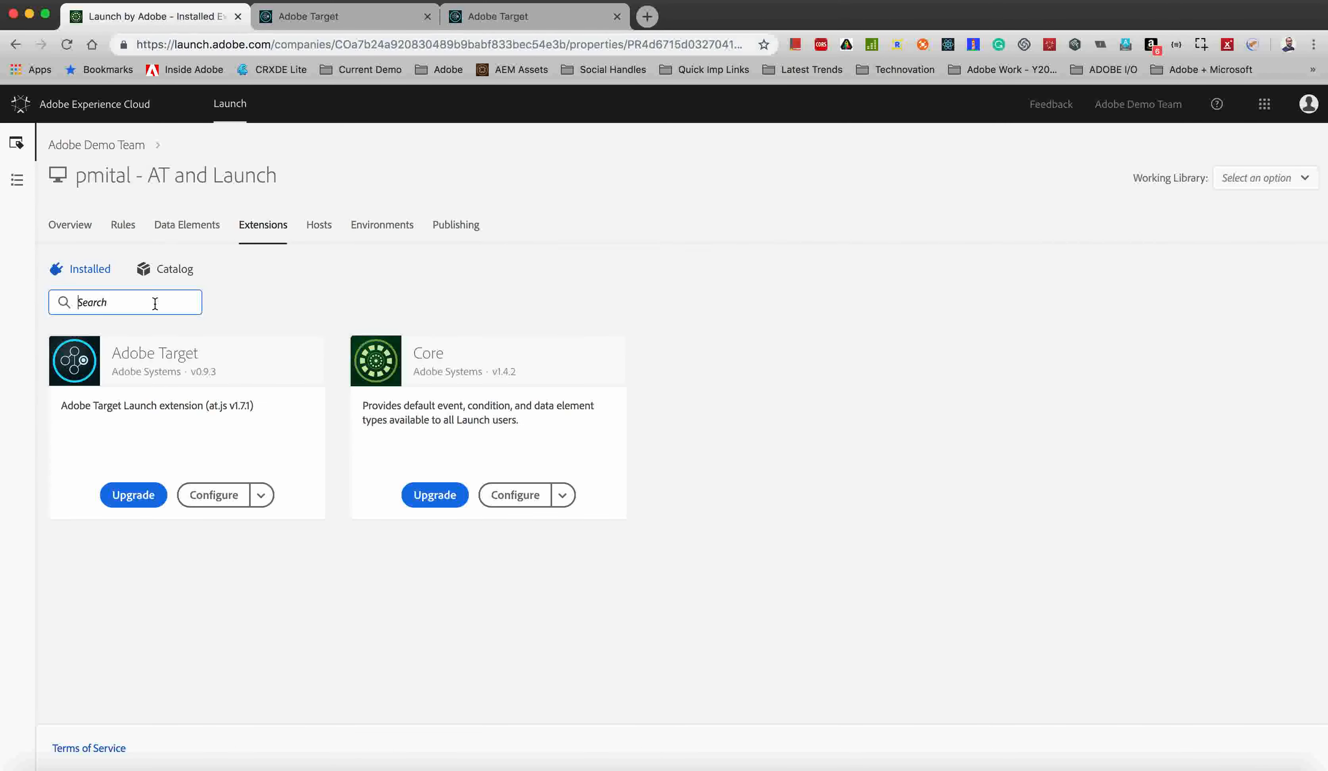
Search the installed extensions for adobe target, then clear the search.
click(155, 303)
text(a)
text(dobe trarge)
text(rget)
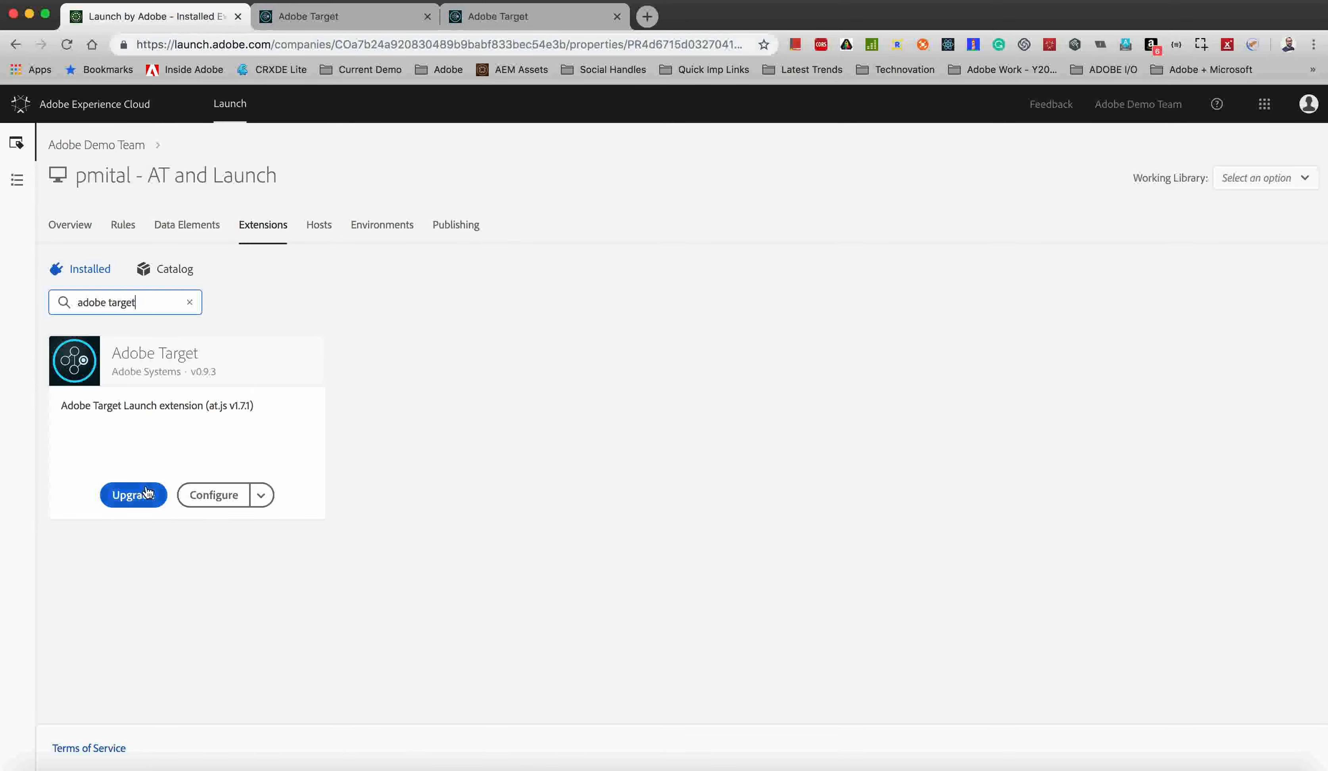
click(191, 303)
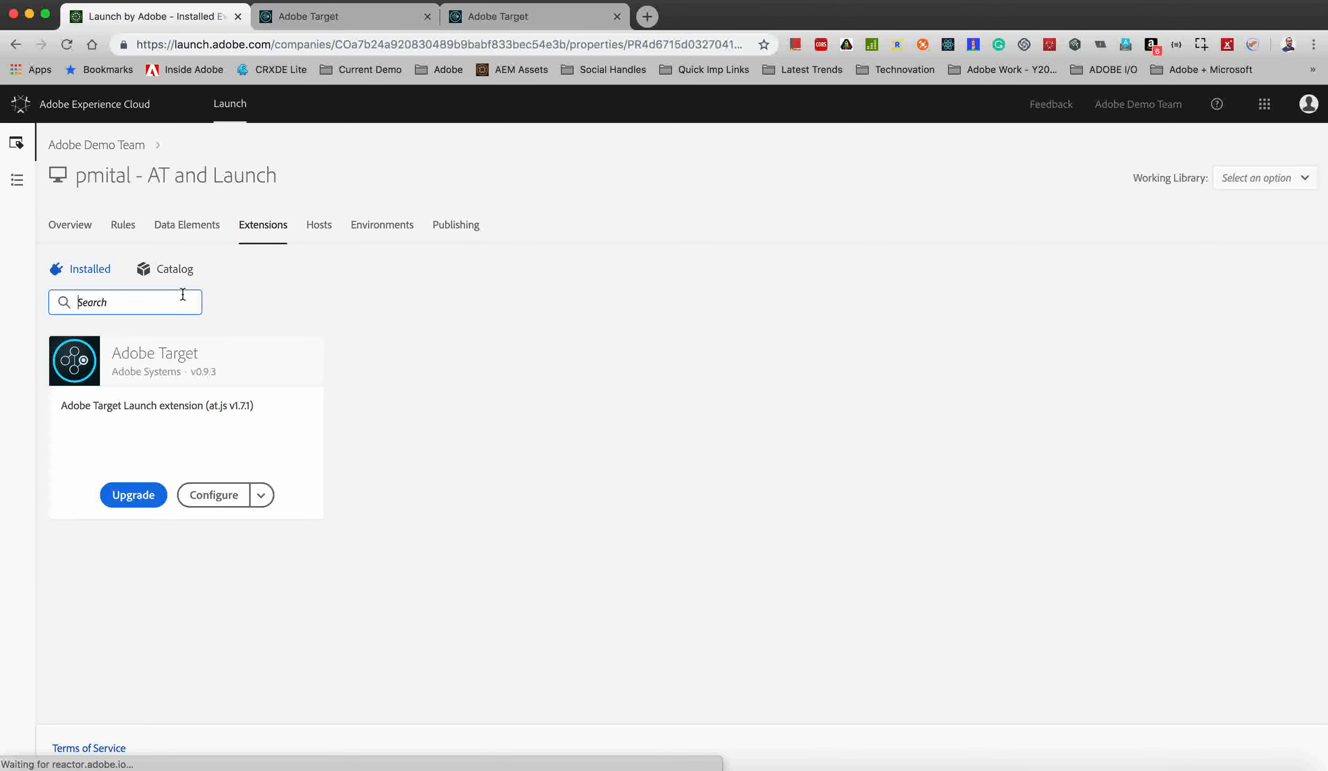
Browse the extension catalog, return to the installed extensions and reload the page.
click(175, 270)
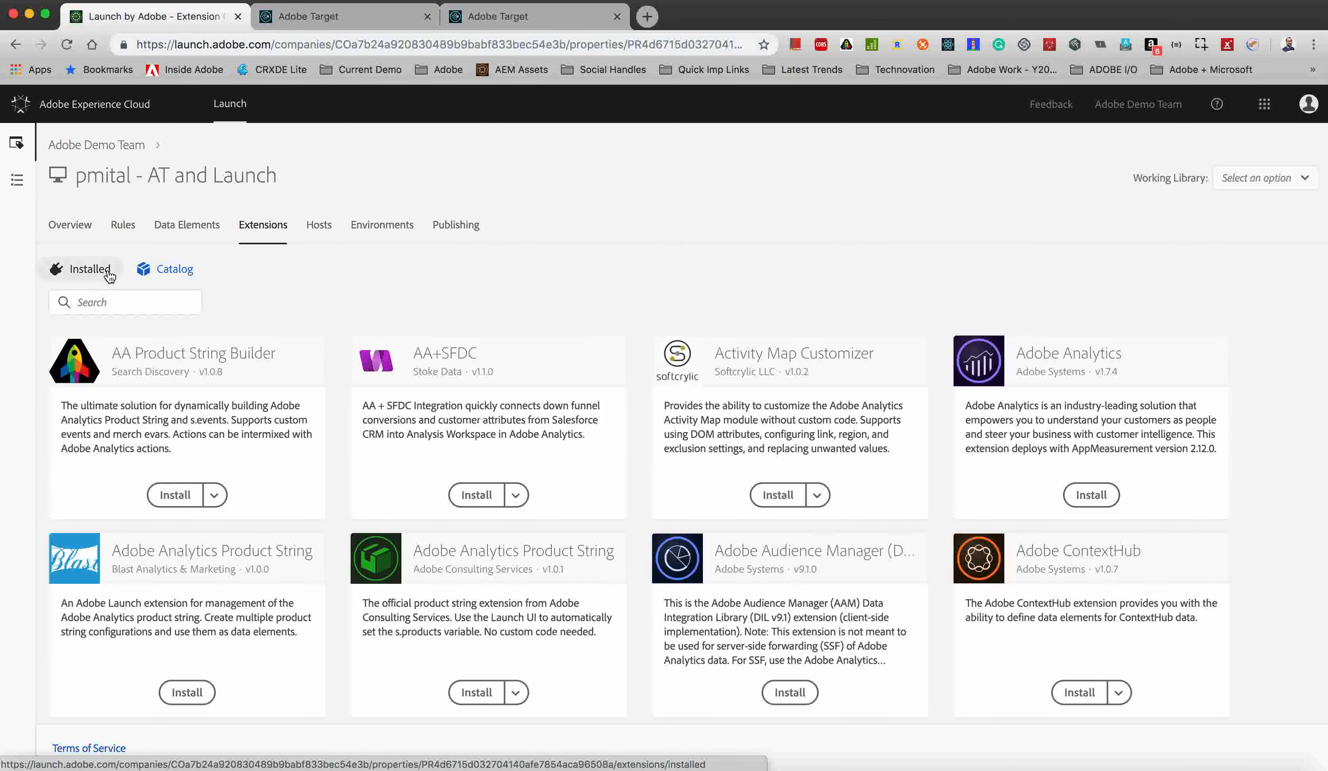
click(110, 273)
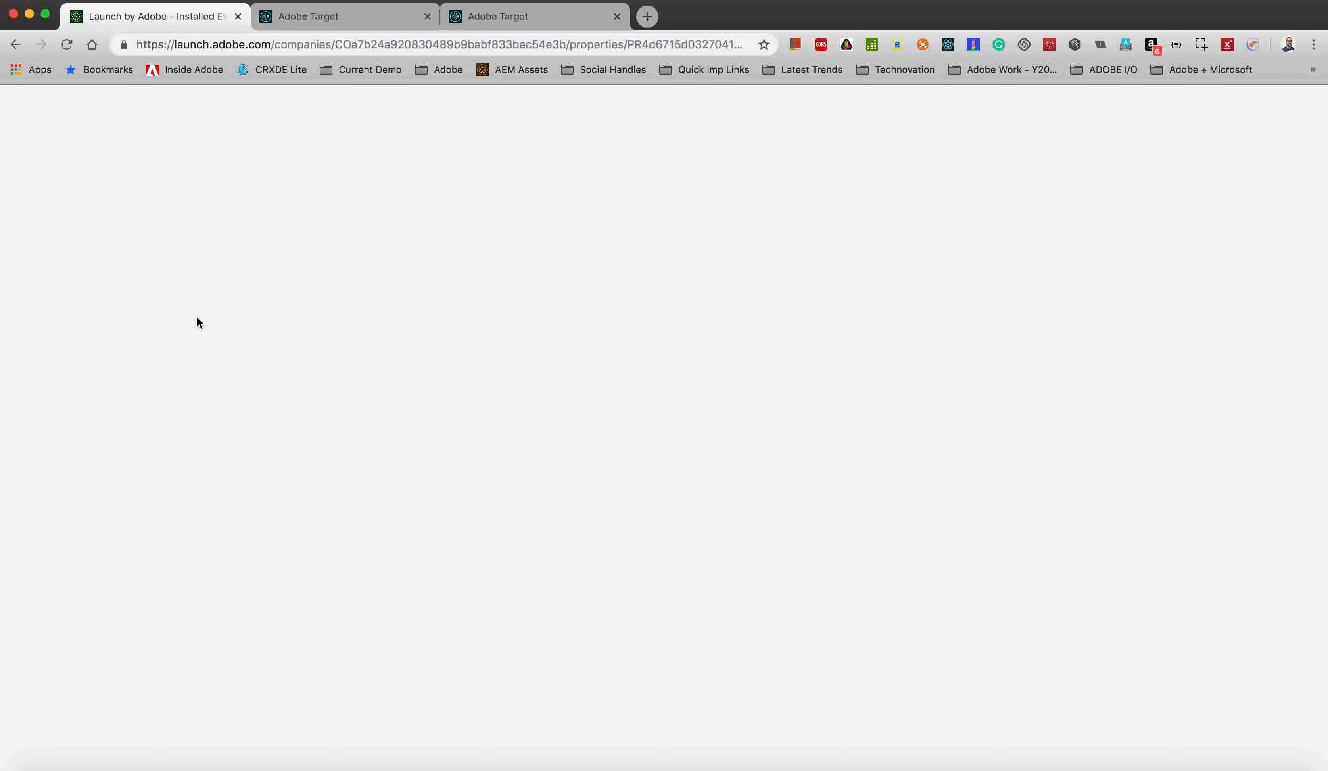
click(328, 48)
key(Return)
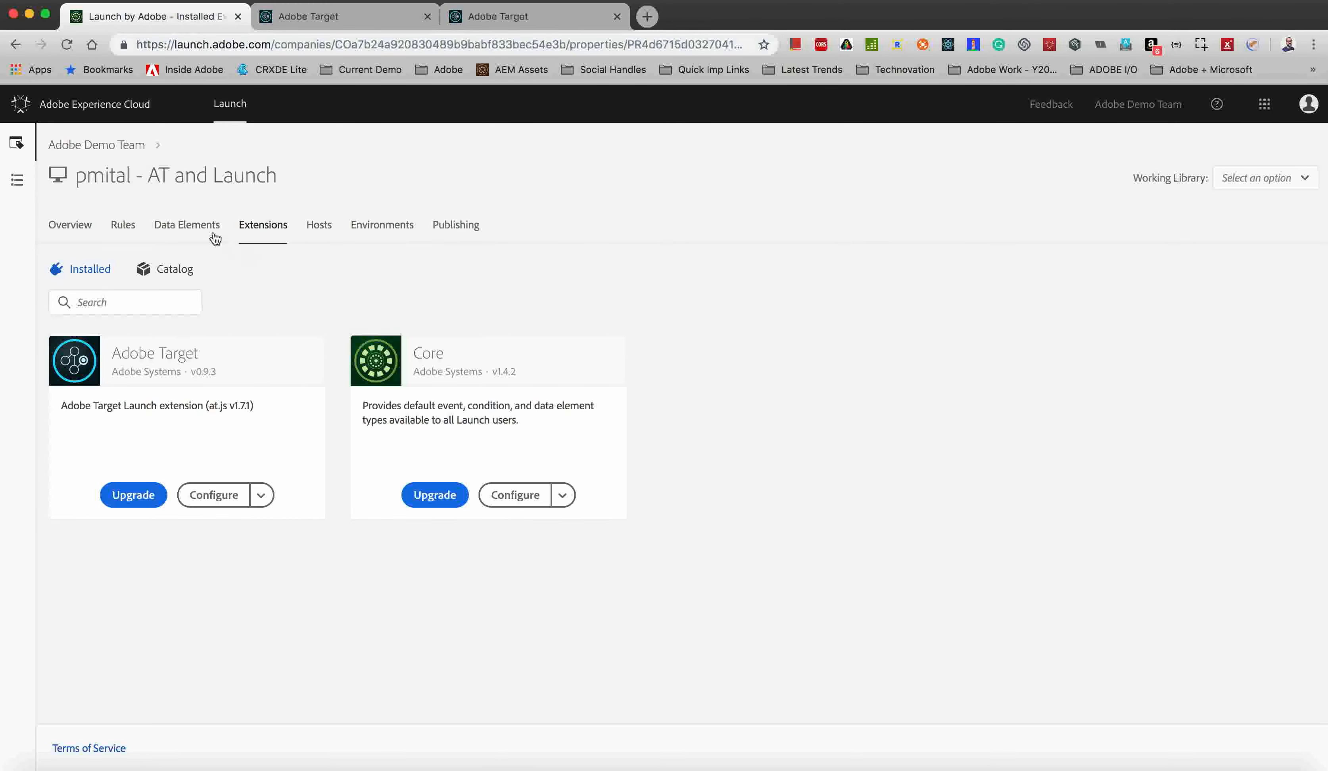
Open the All Pages - Target rule from the property's rules list.
click(127, 228)
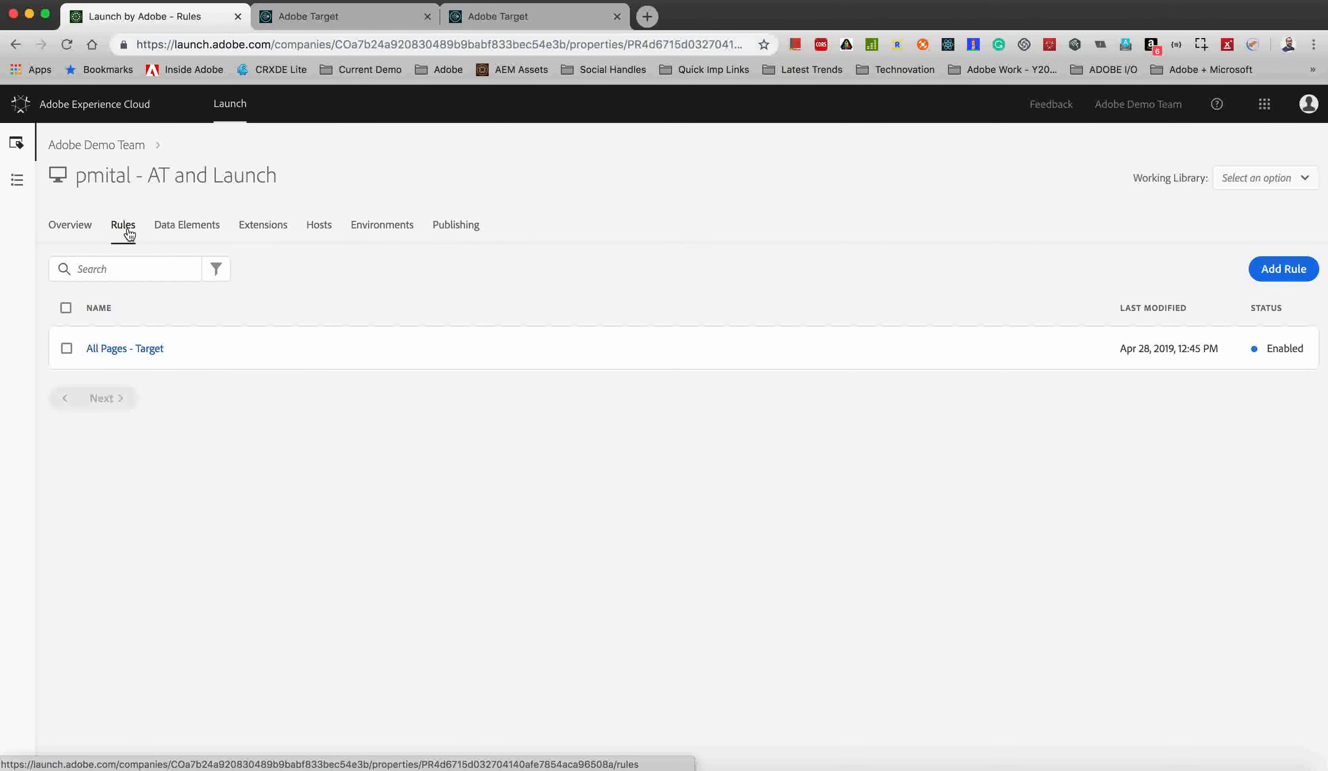
click(148, 351)
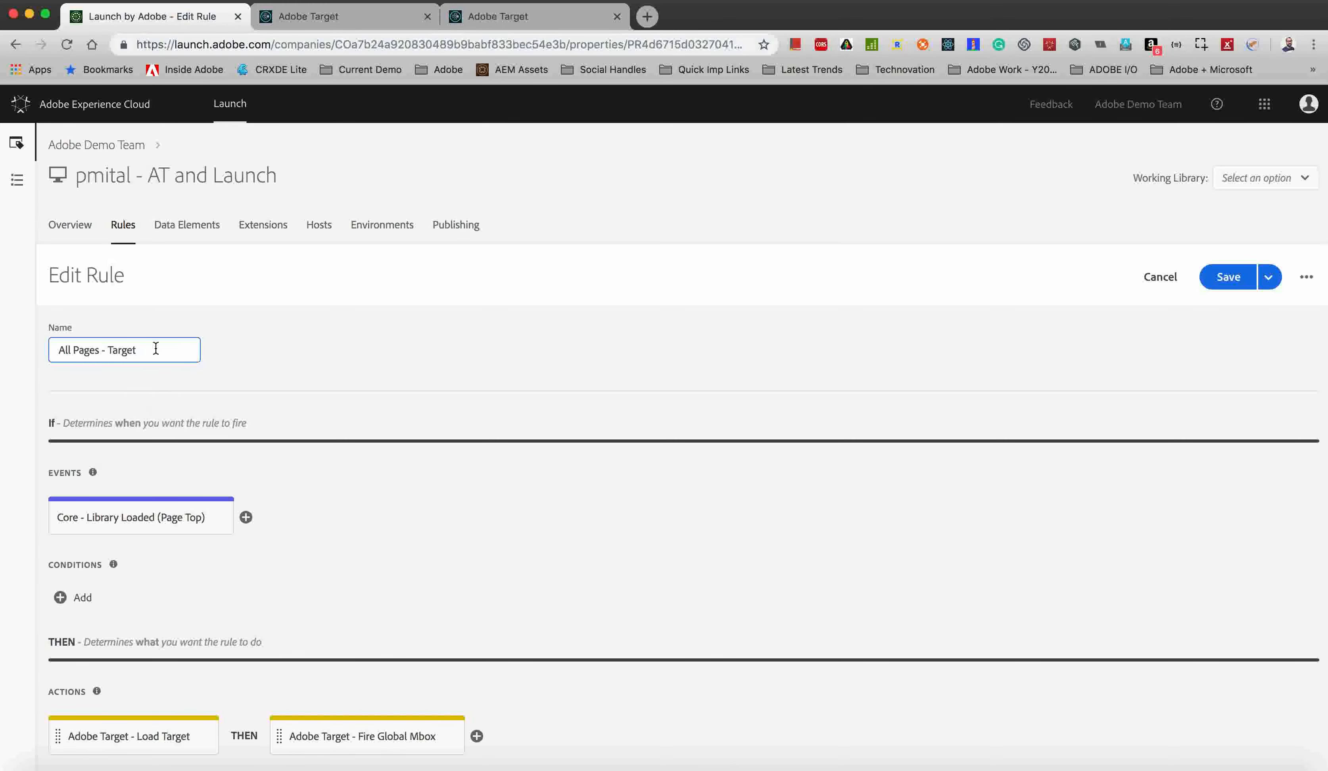
Inspect the rule's Library Loaded (Page Top) event and its event type options, then leave it discarding changes.
click(119, 523)
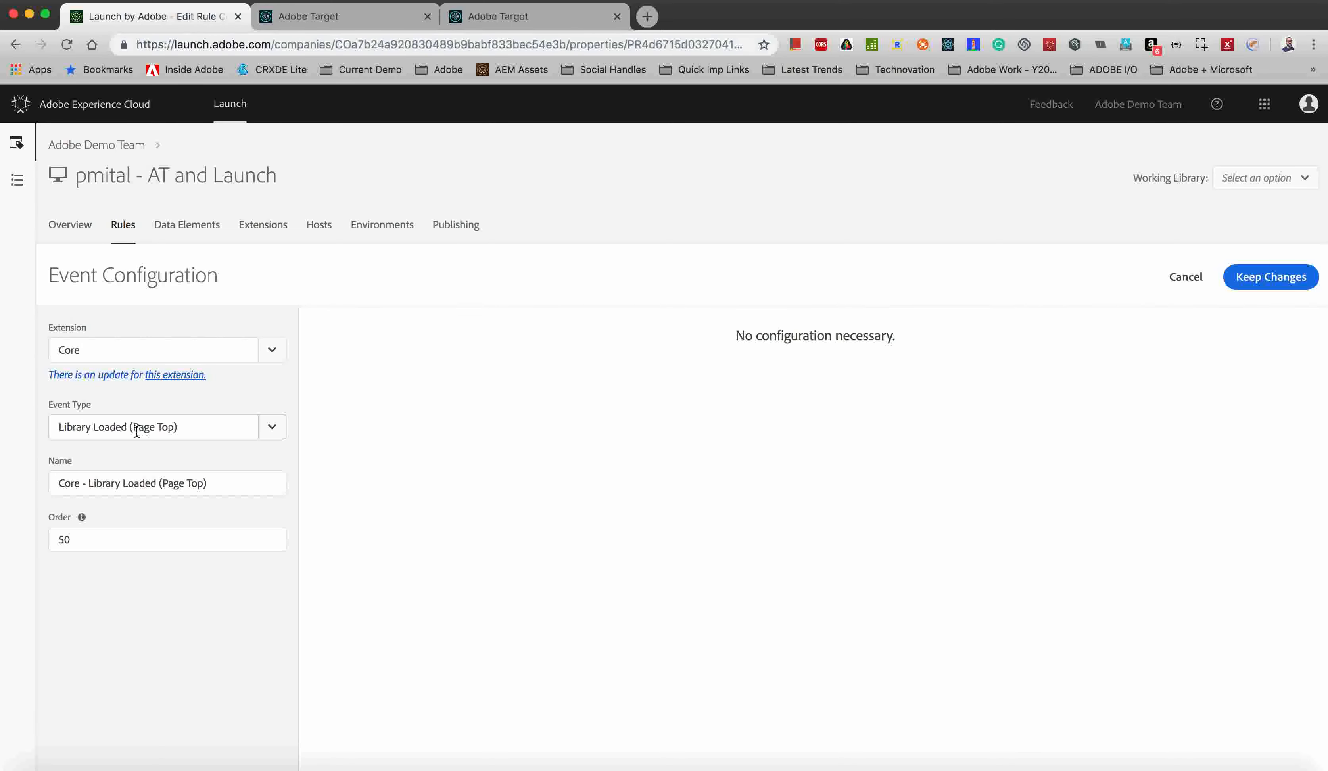
click(278, 430)
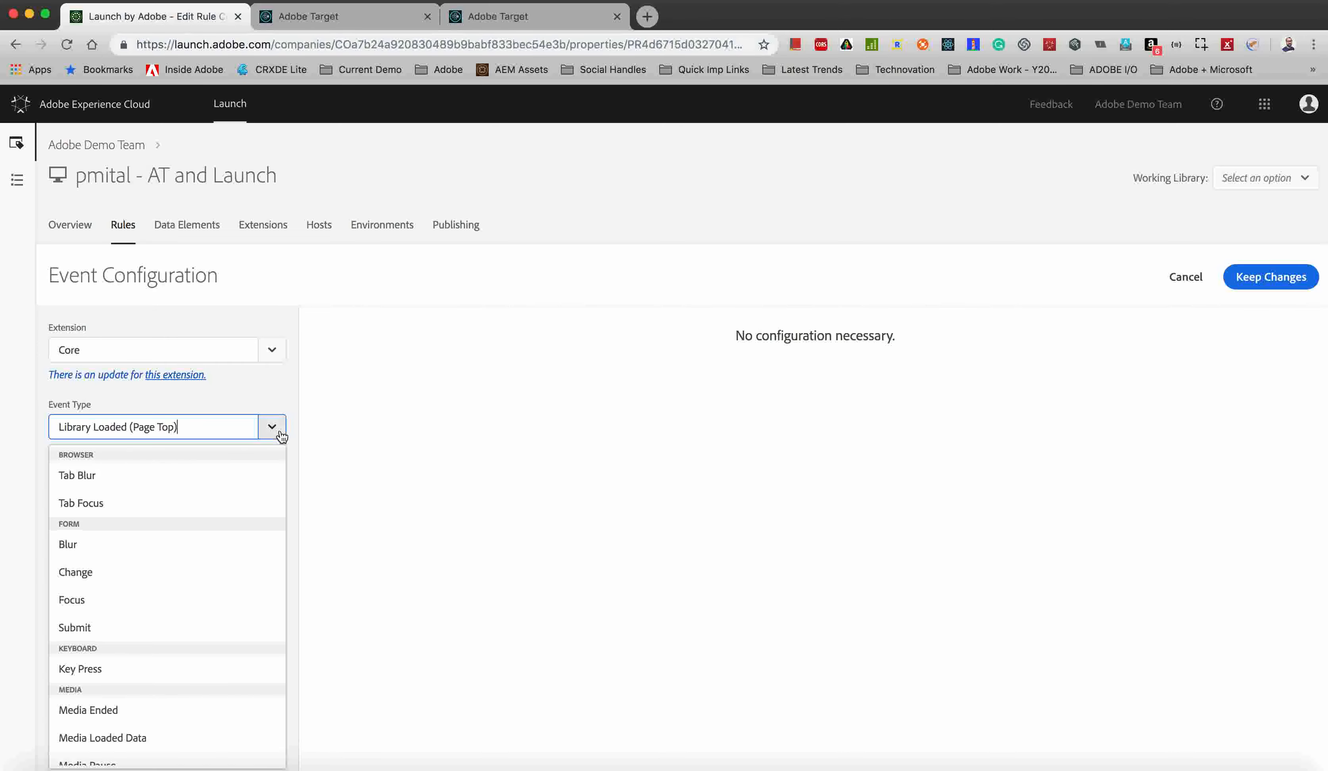
scroll(184, 602, down, 10)
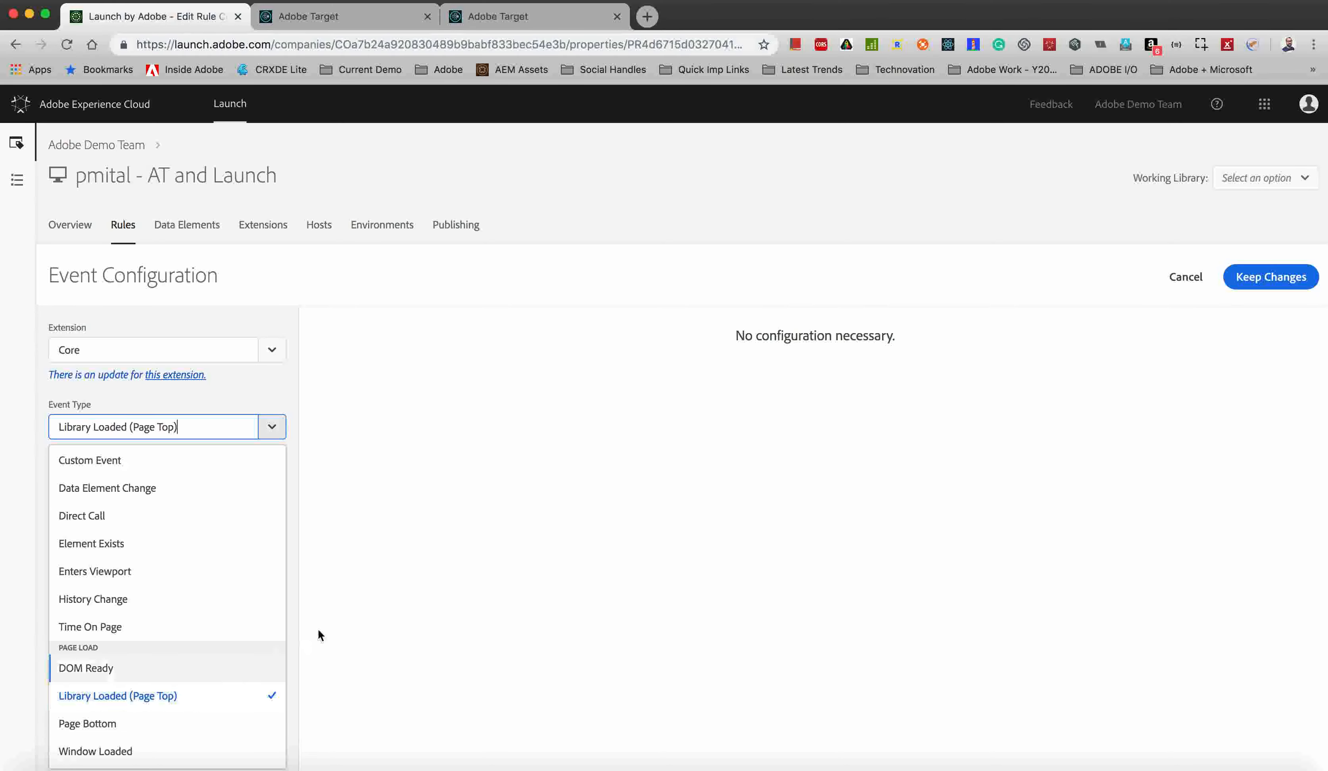
click(373, 602)
click(1186, 277)
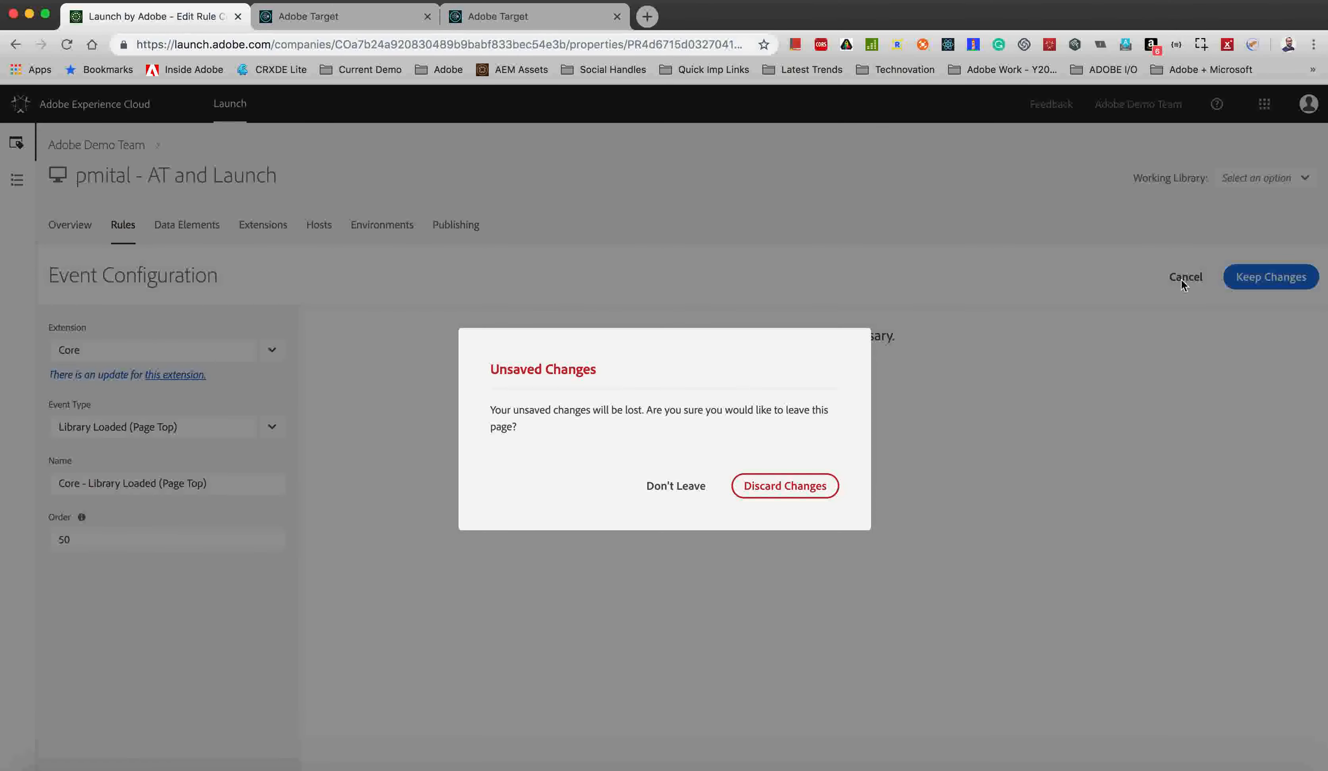
click(797, 486)
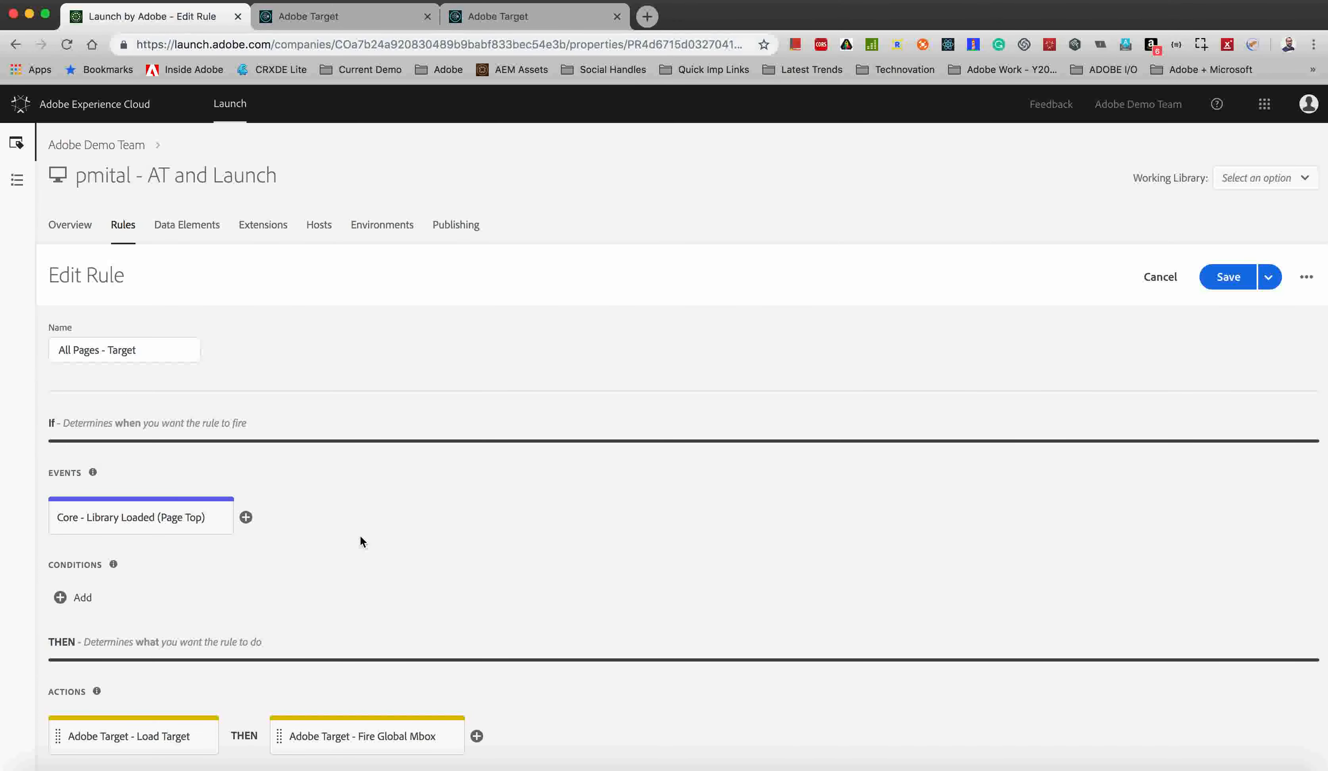
Inspect the rule's Load Target and Fire Global Mbox actions and the action type options, leaving without changes.
click(100, 741)
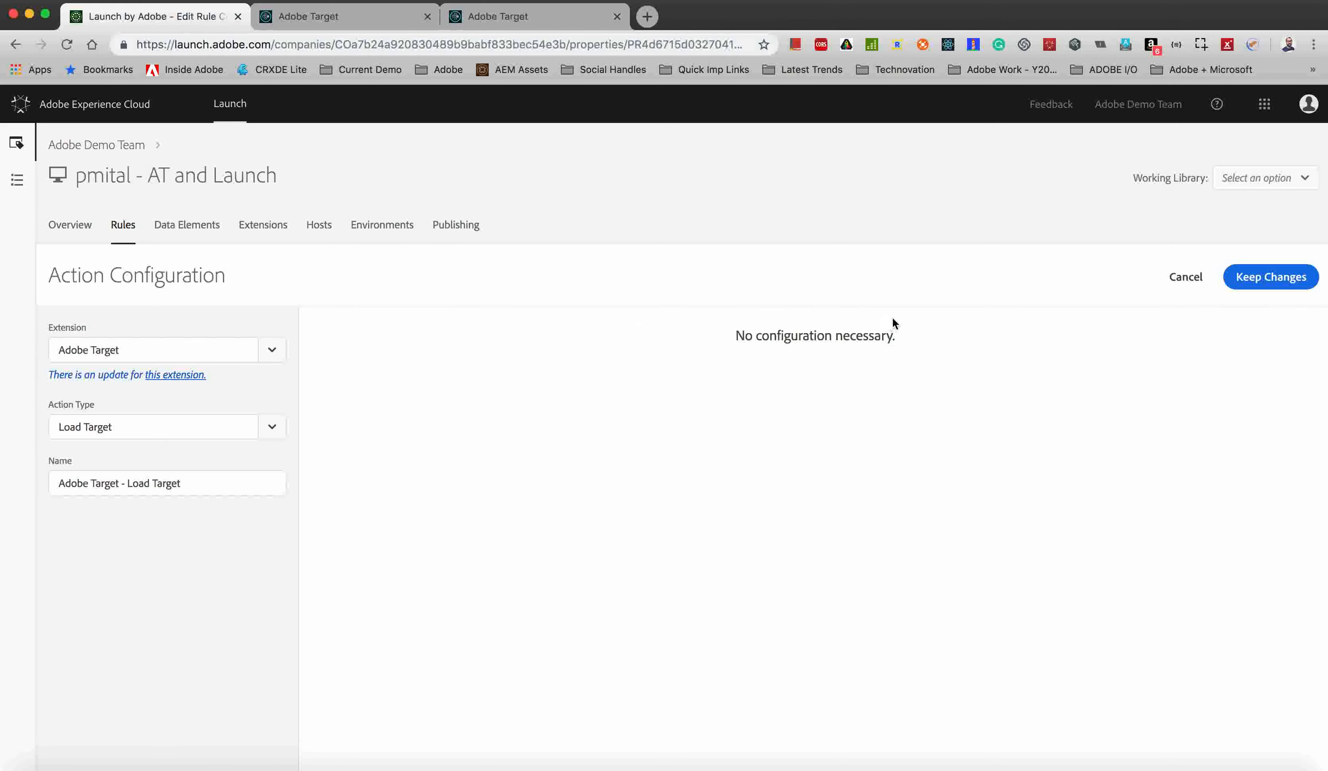
click(1182, 290)
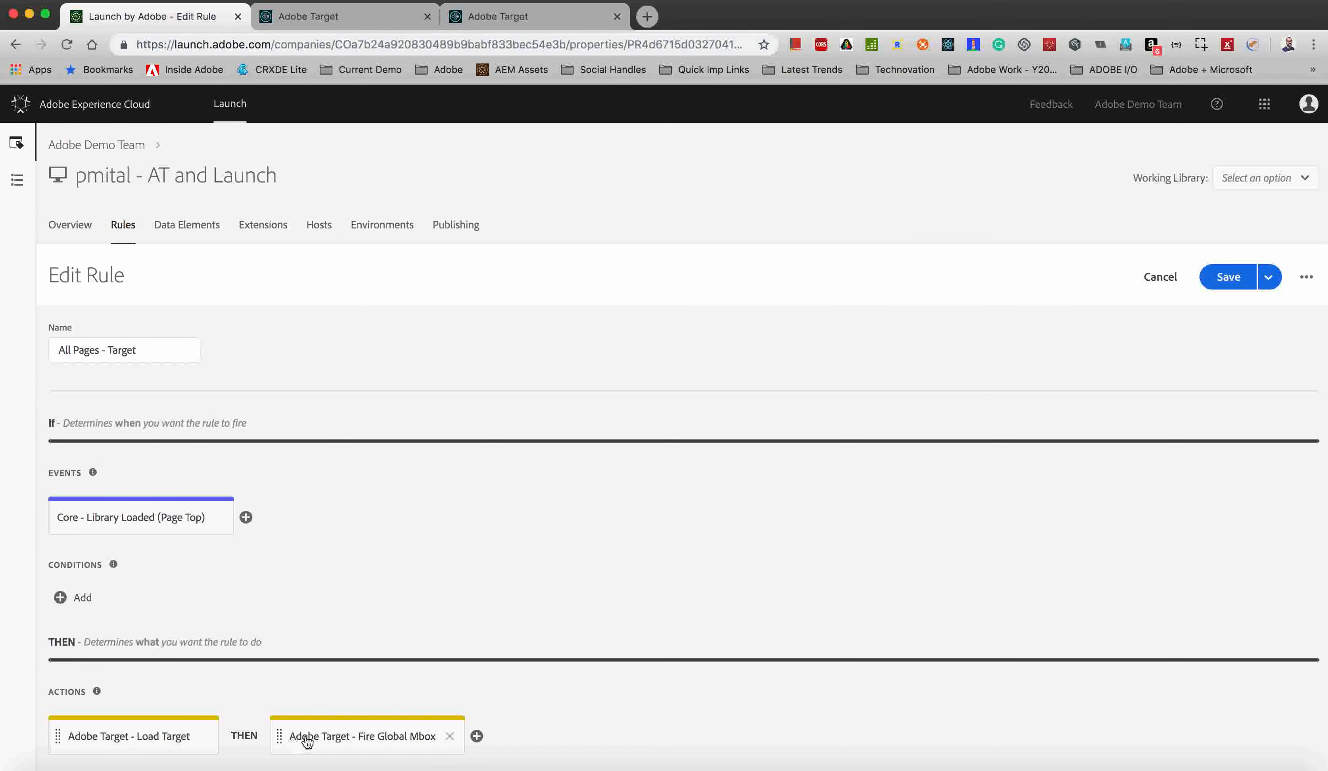
click(329, 735)
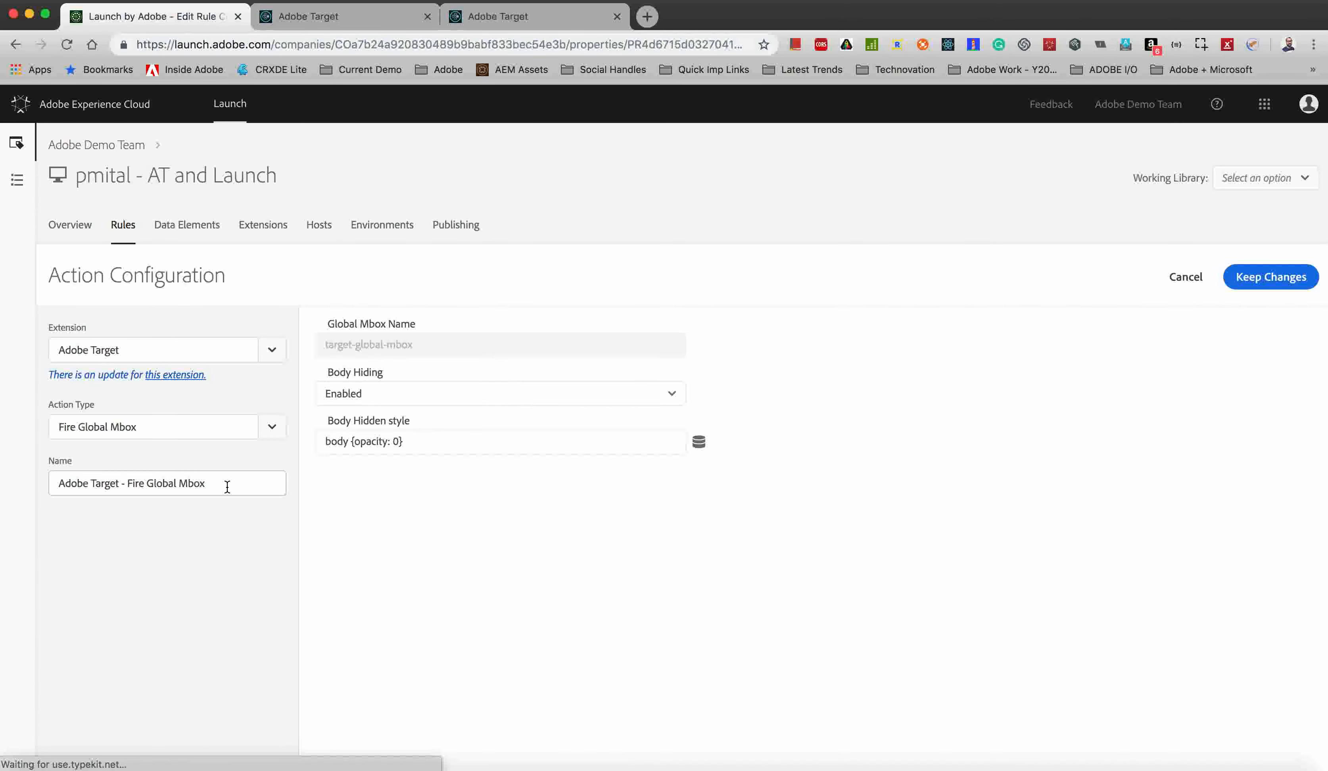
click(270, 430)
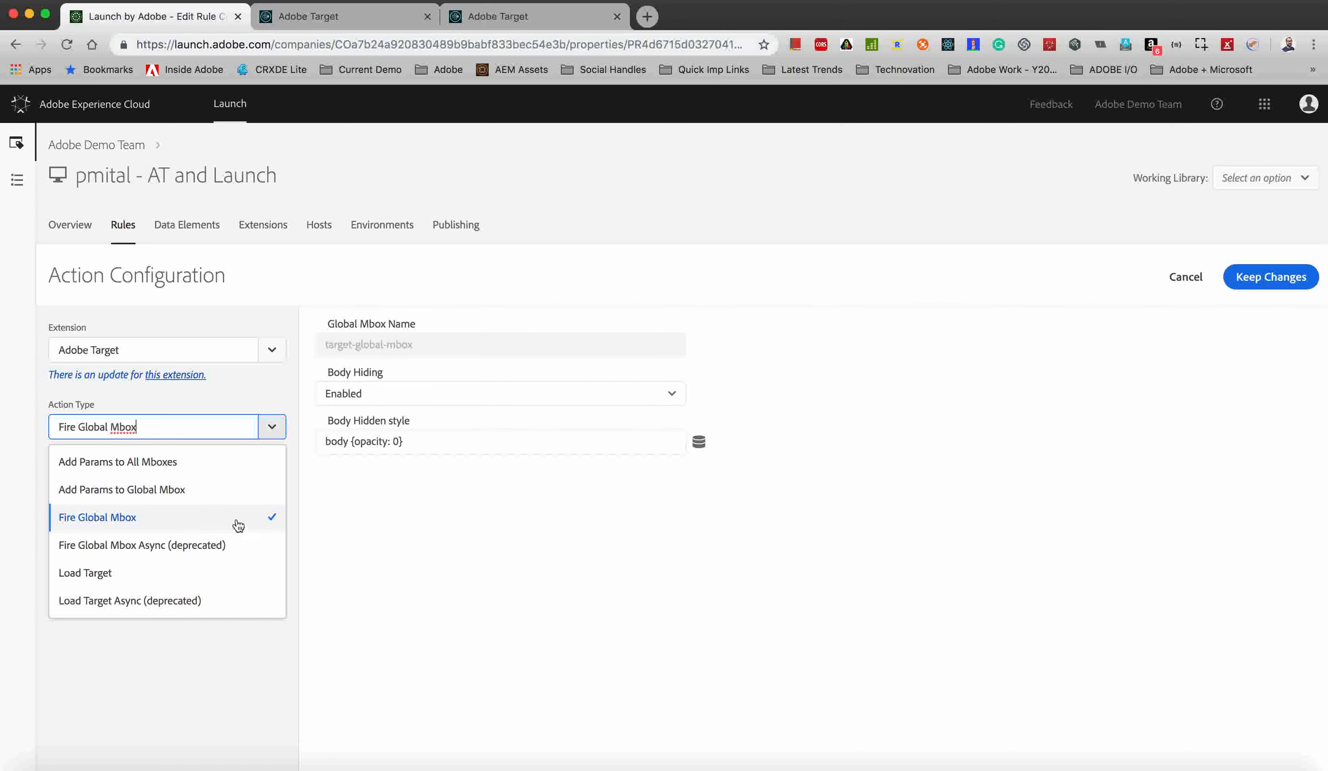
click(377, 526)
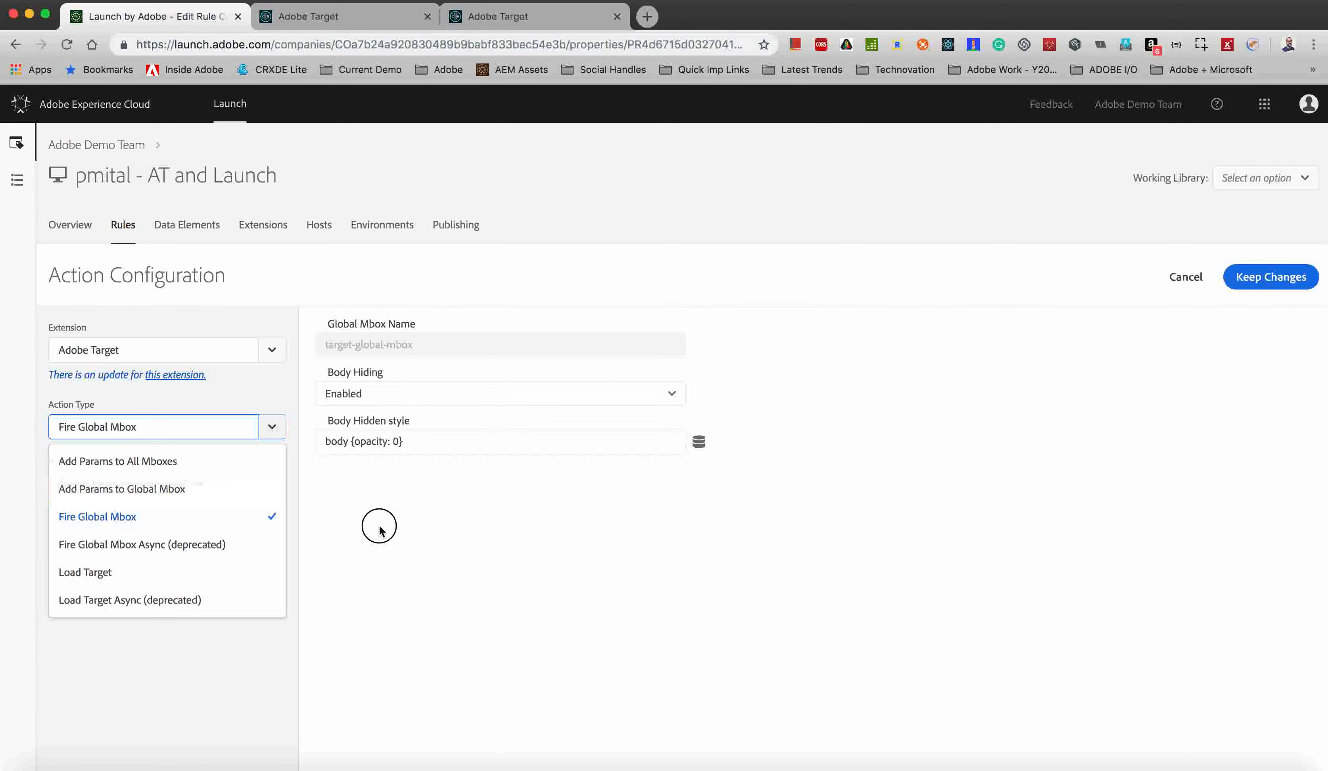
click(1175, 286)
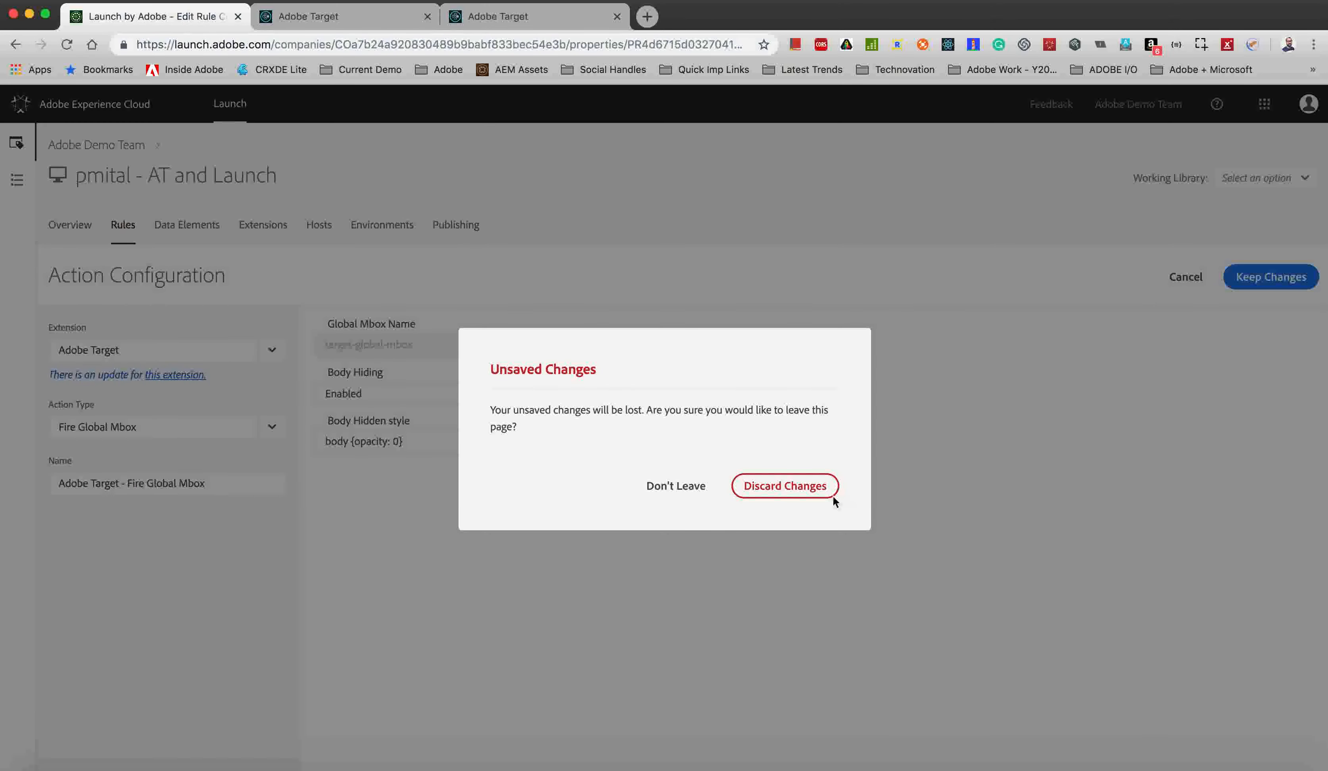
click(797, 495)
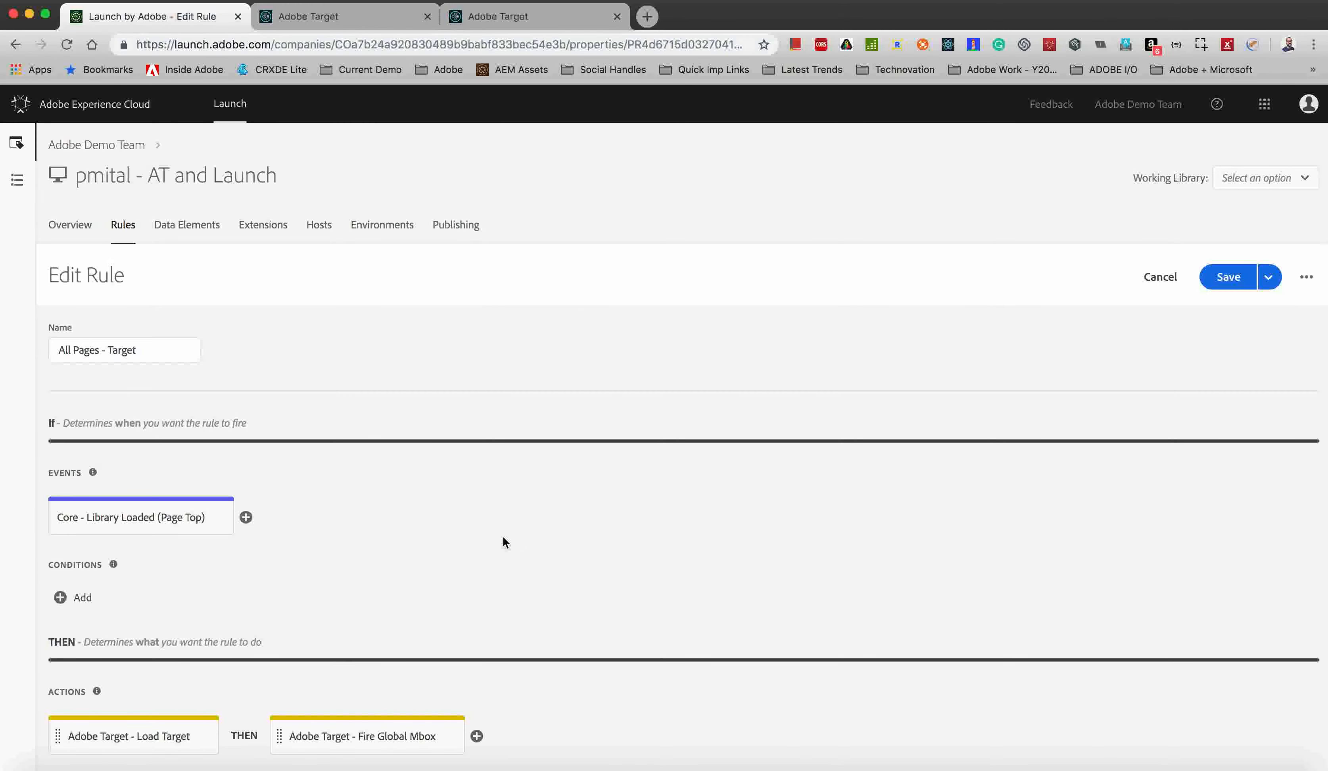
Open the All Pages - AT library in Publishing to review its contents, then cancel editing.
click(457, 231)
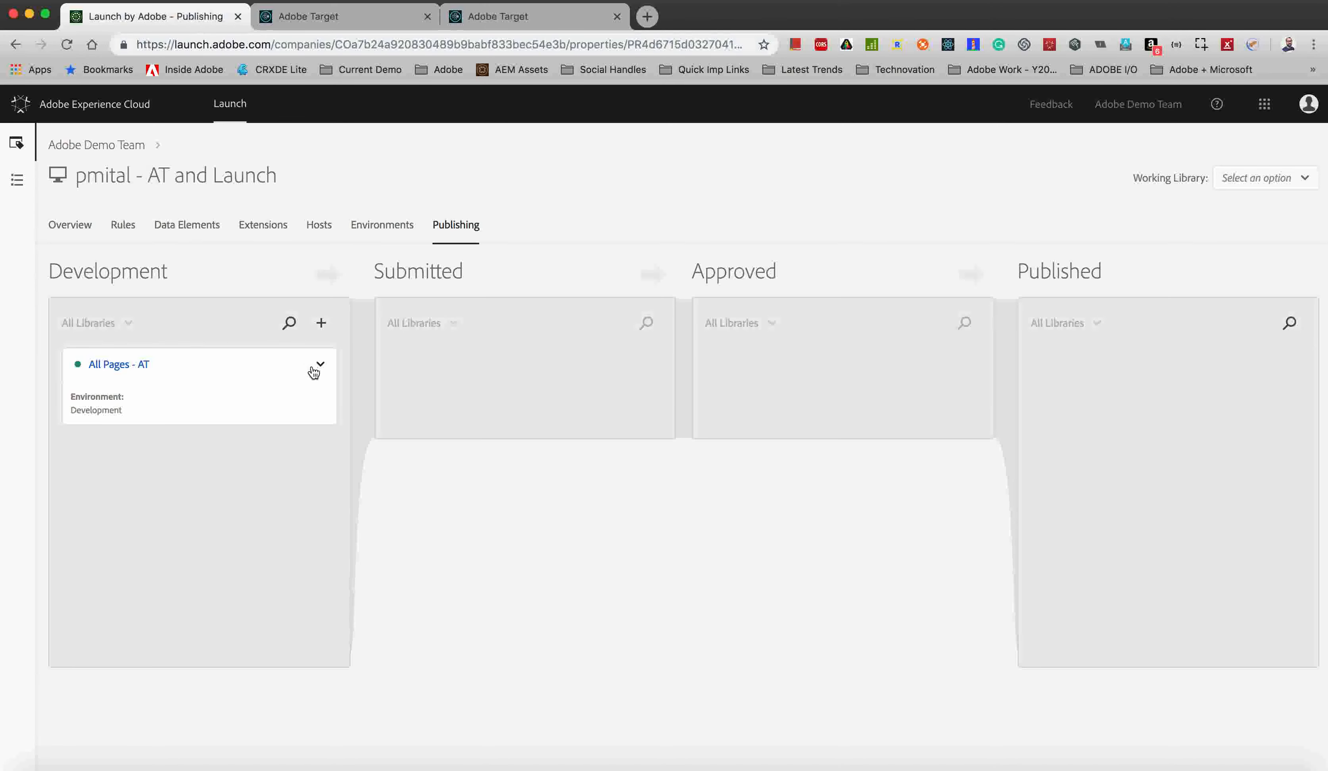
click(322, 374)
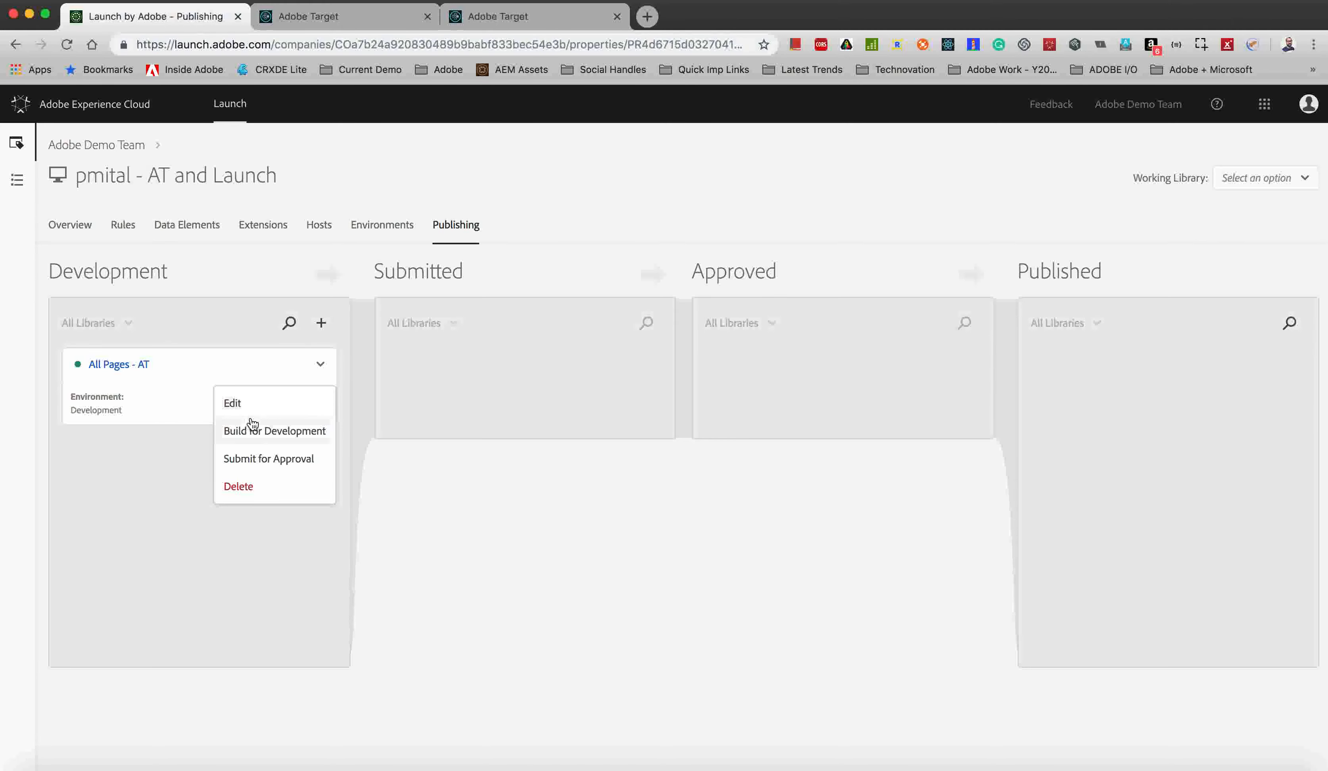
click(270, 409)
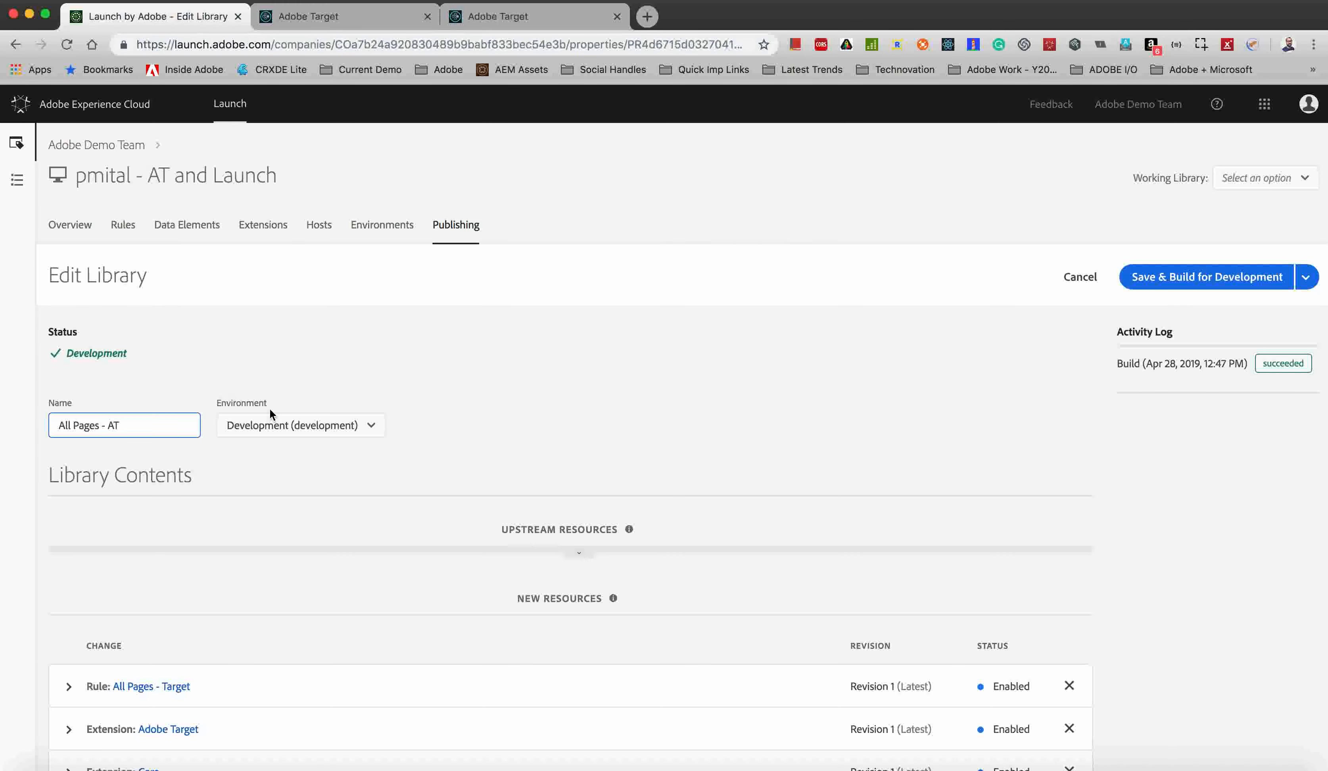
scroll(243, 502, down, 3)
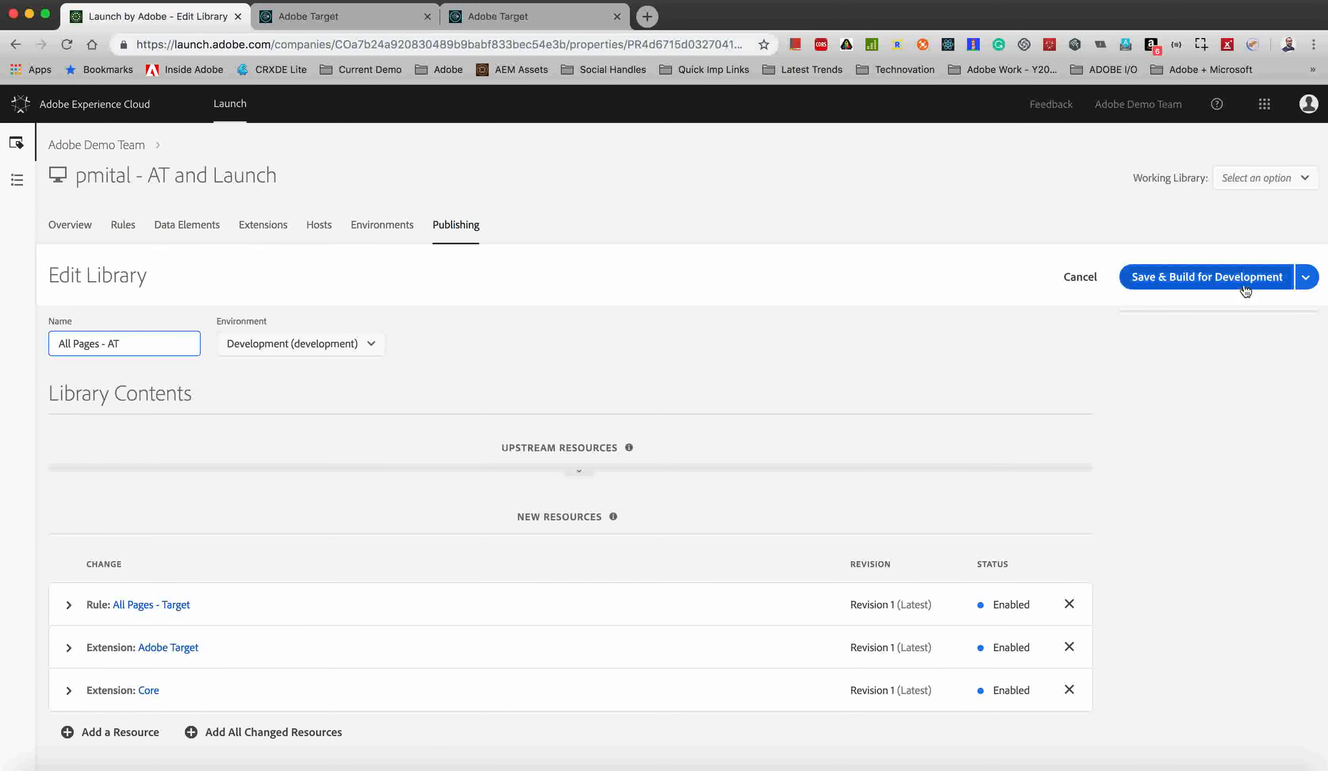
click(1085, 288)
click(813, 523)
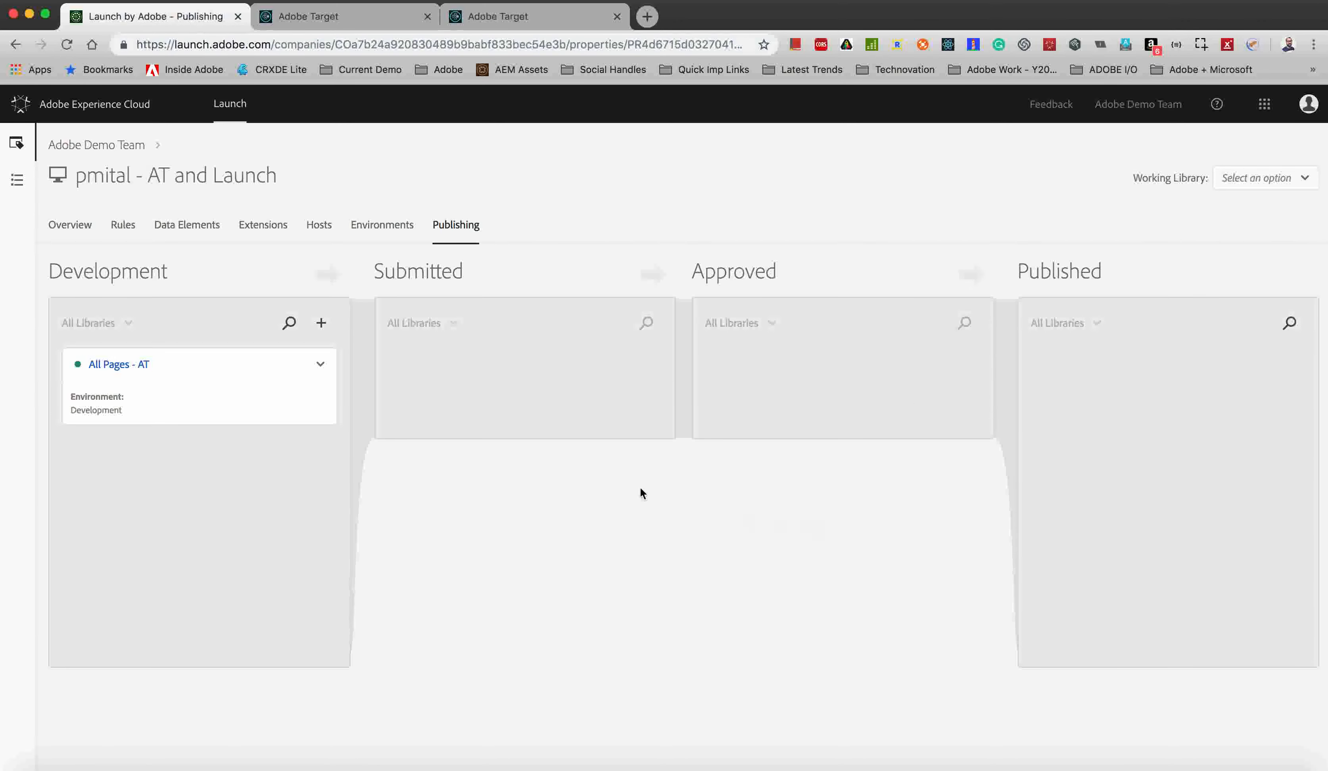
Open the Development environment's web install instructions to view its embed code.
click(129, 229)
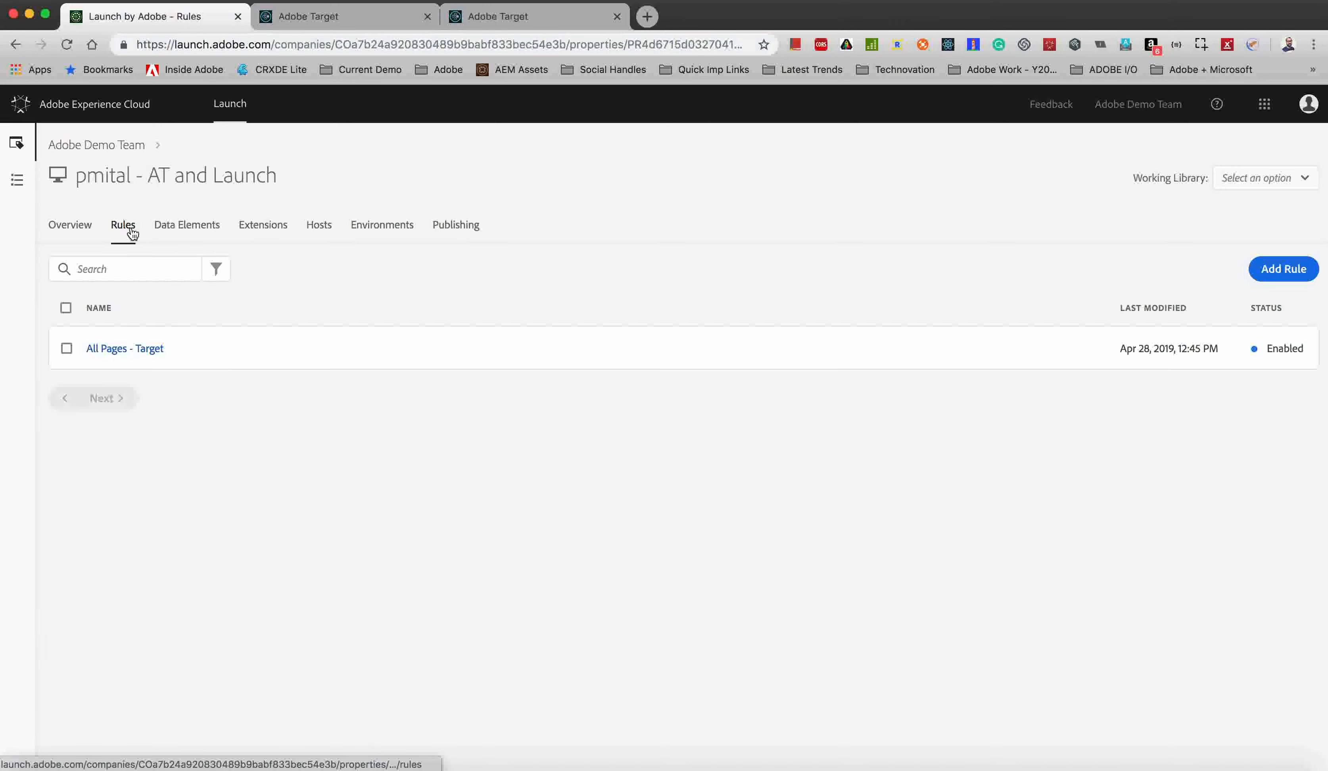
click(376, 227)
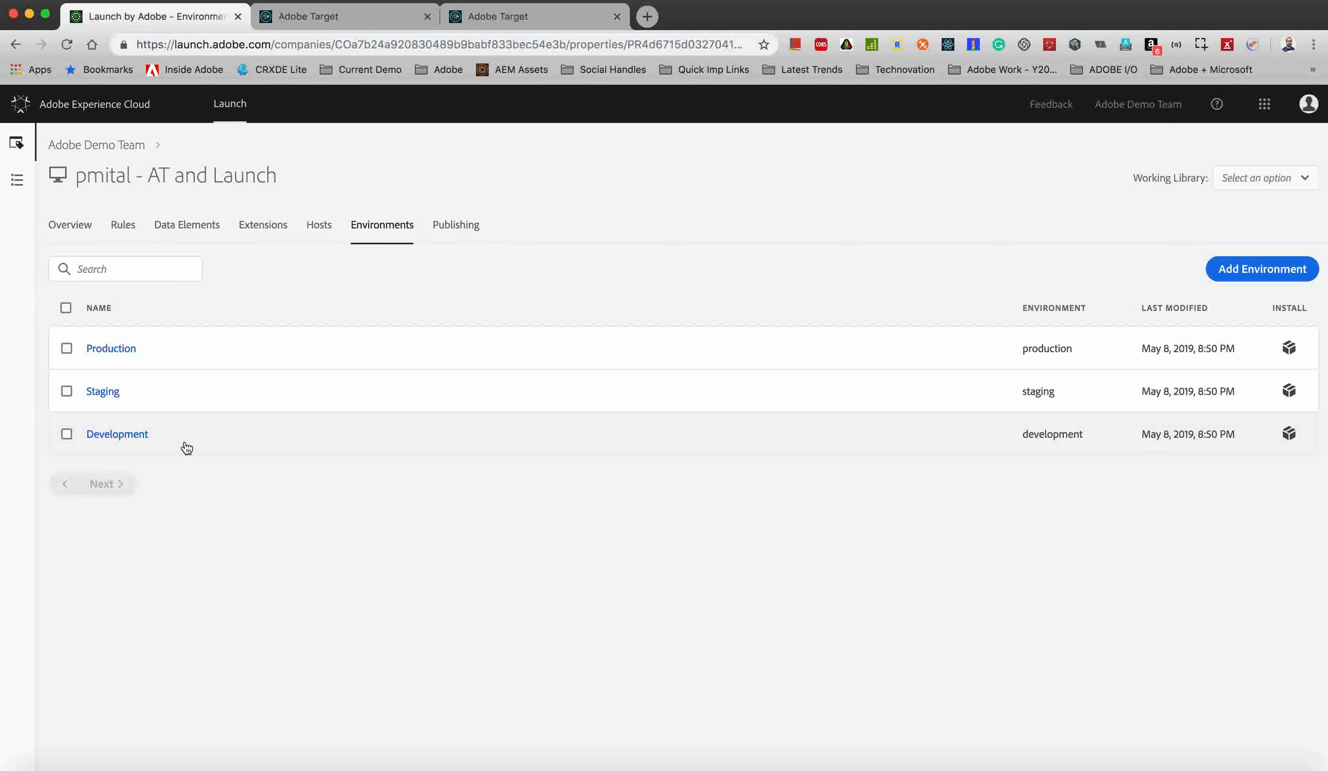
click(1276, 439)
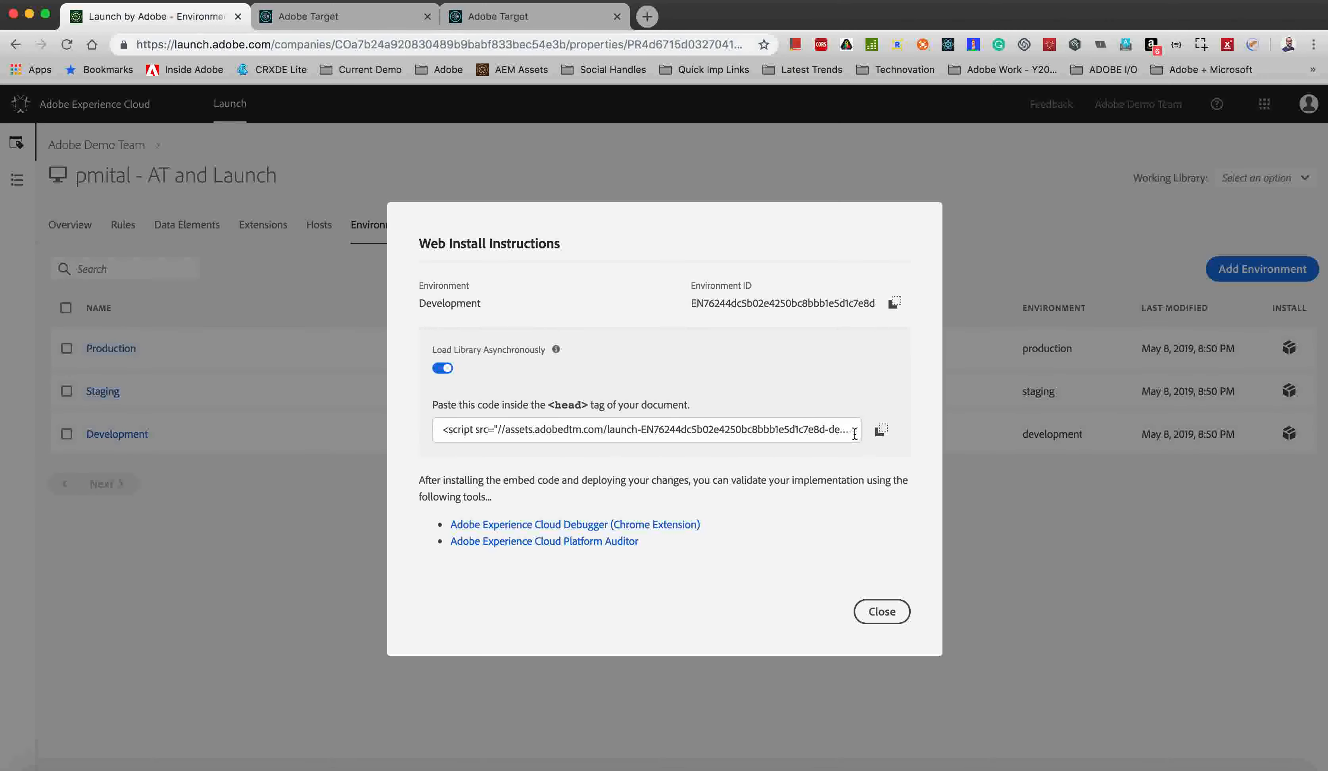
Copy the Development environment's embed code to the clipboard.
click(880, 429)
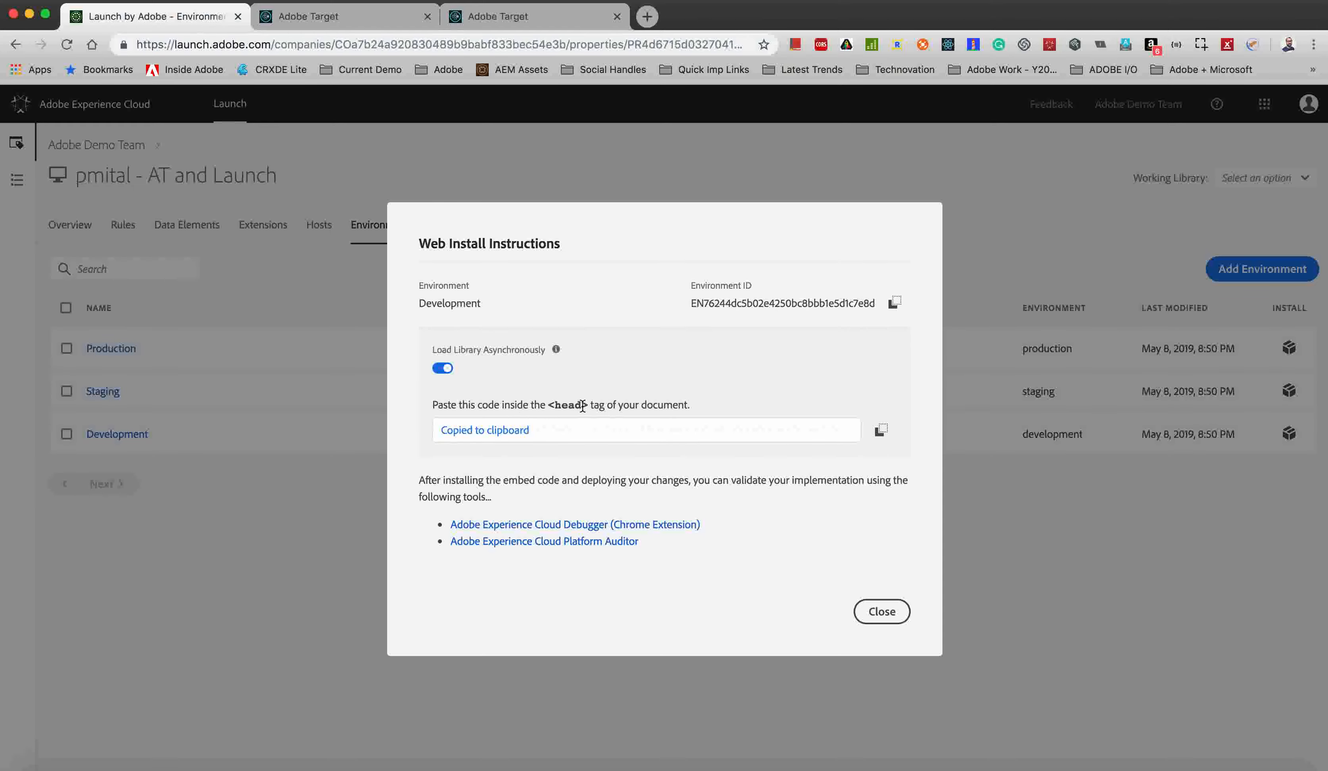
key(super+grave)
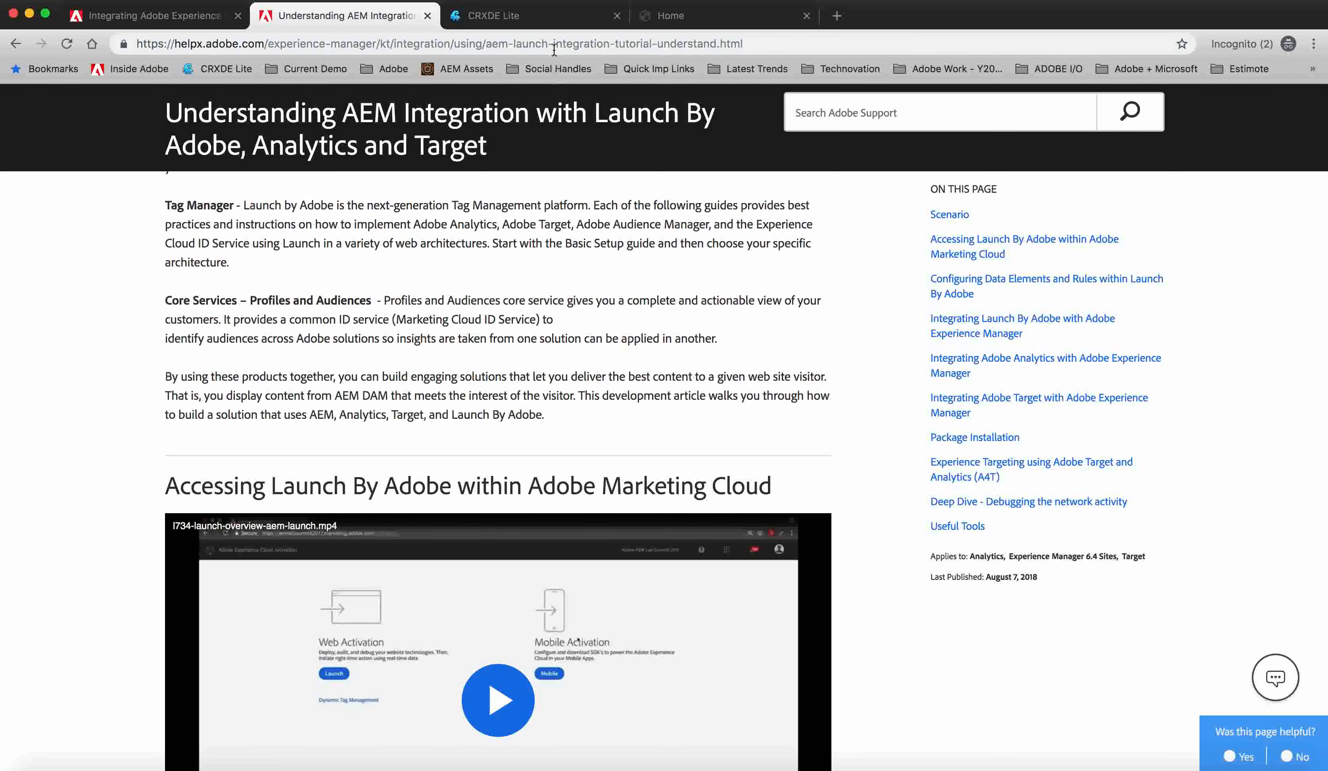
click(548, 16)
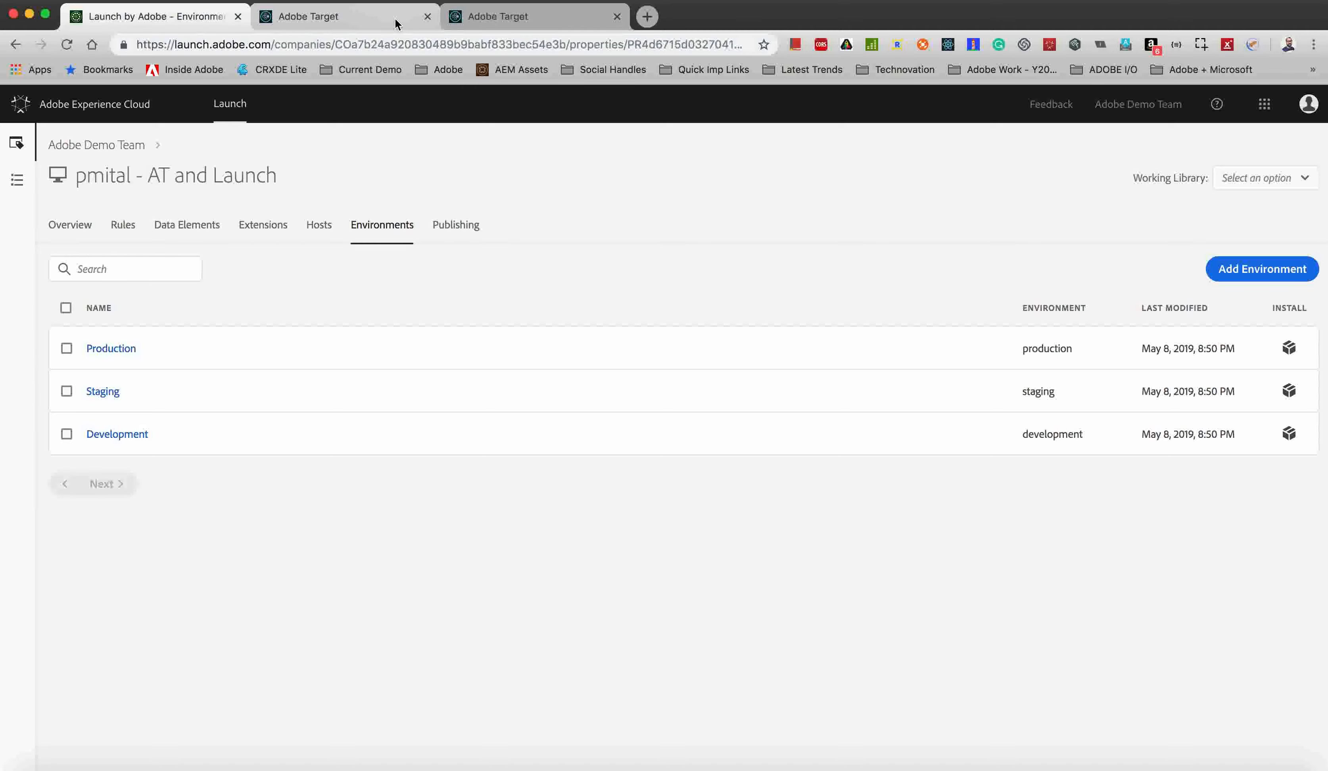
In Adobe Target, open the YT - Mountains audience to review its Site Pages rule on the previous page URL.
click(396, 23)
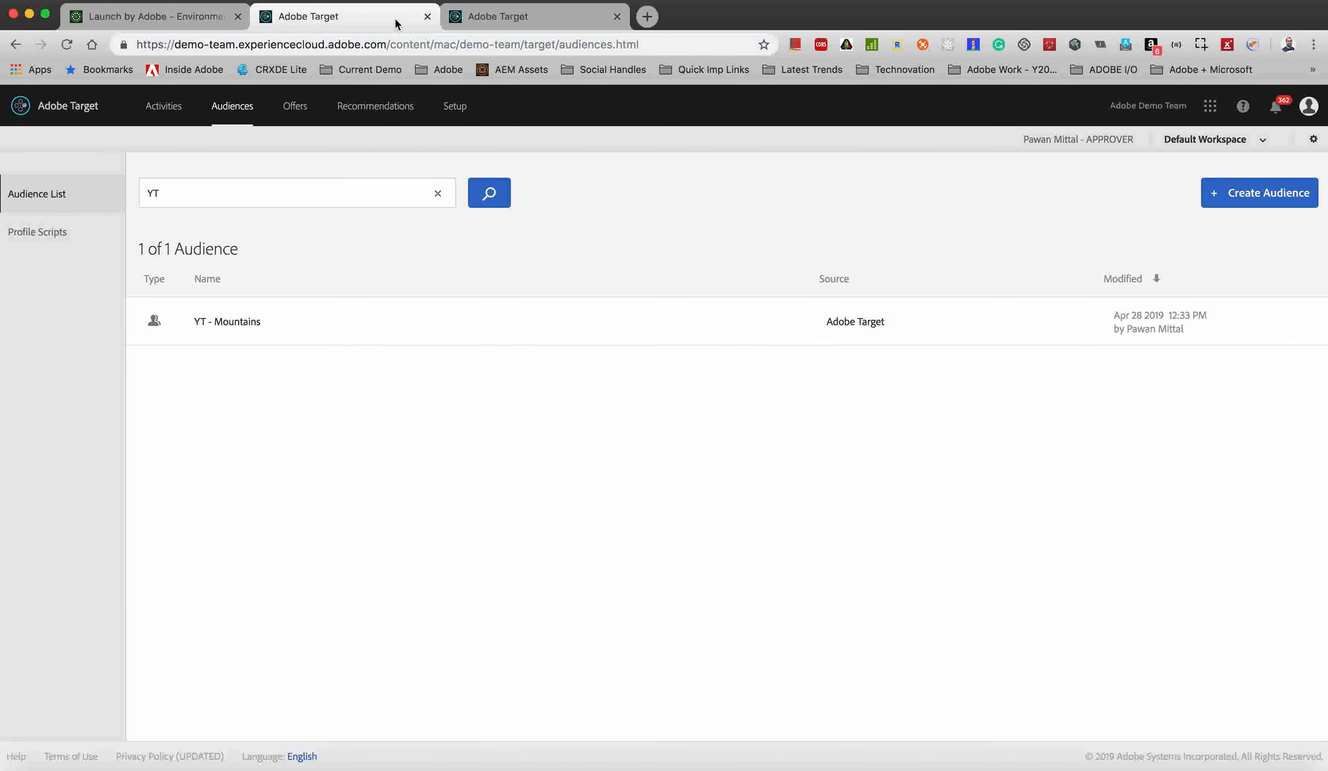
mouse_move(243, 318)
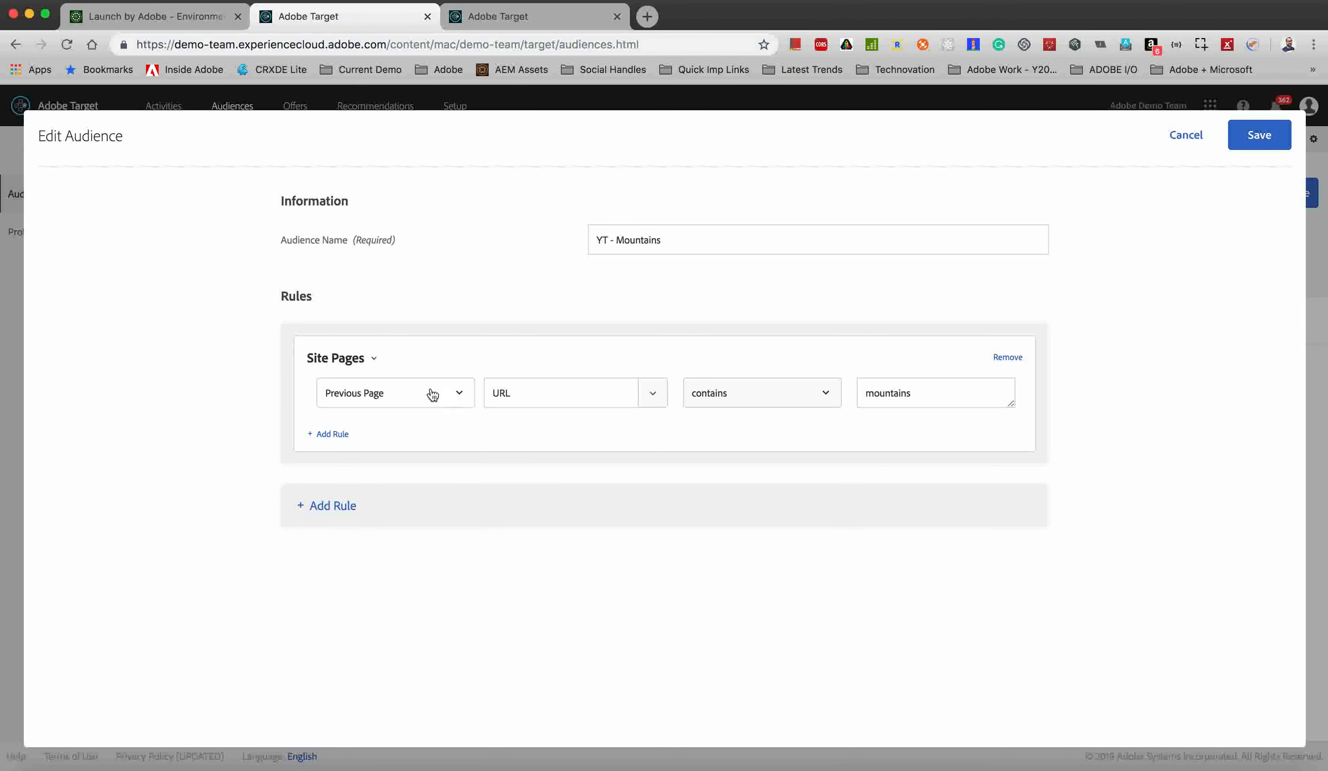
double_click(876, 393)
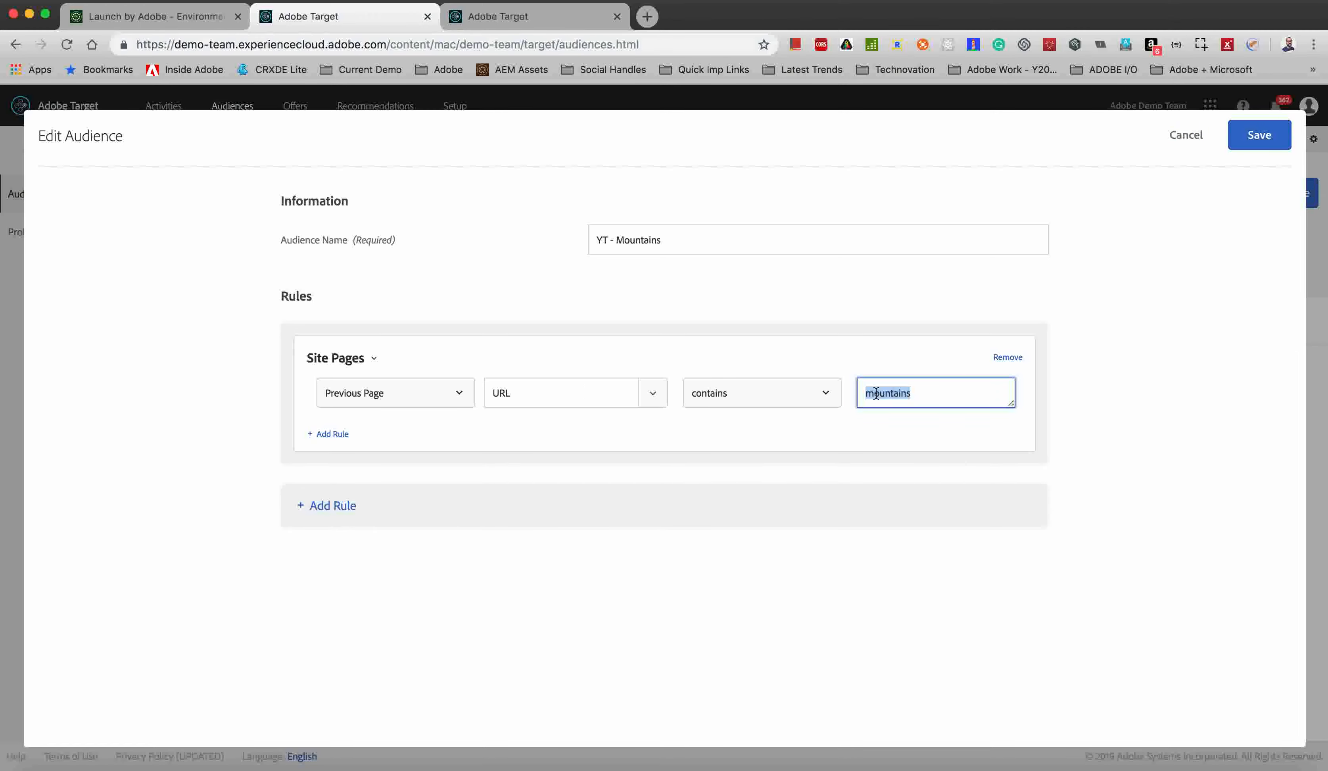
click(866, 447)
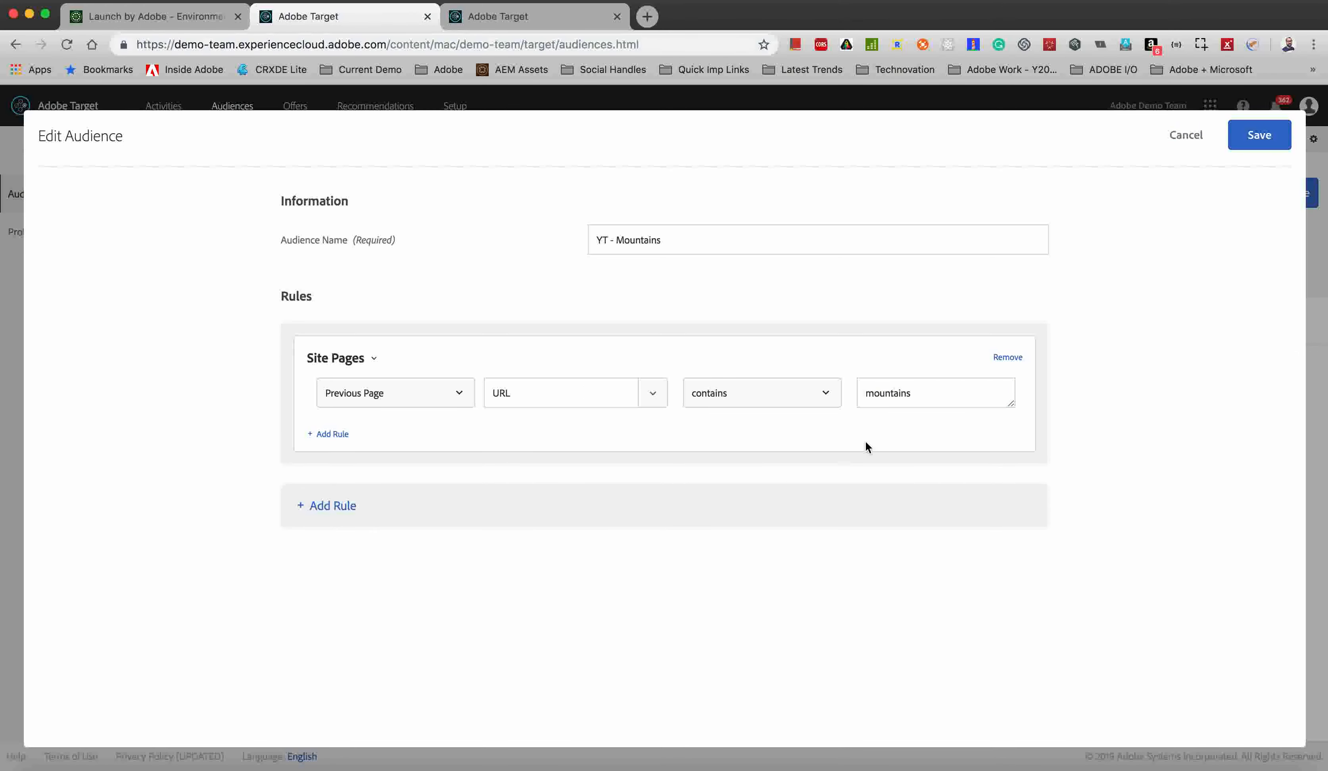